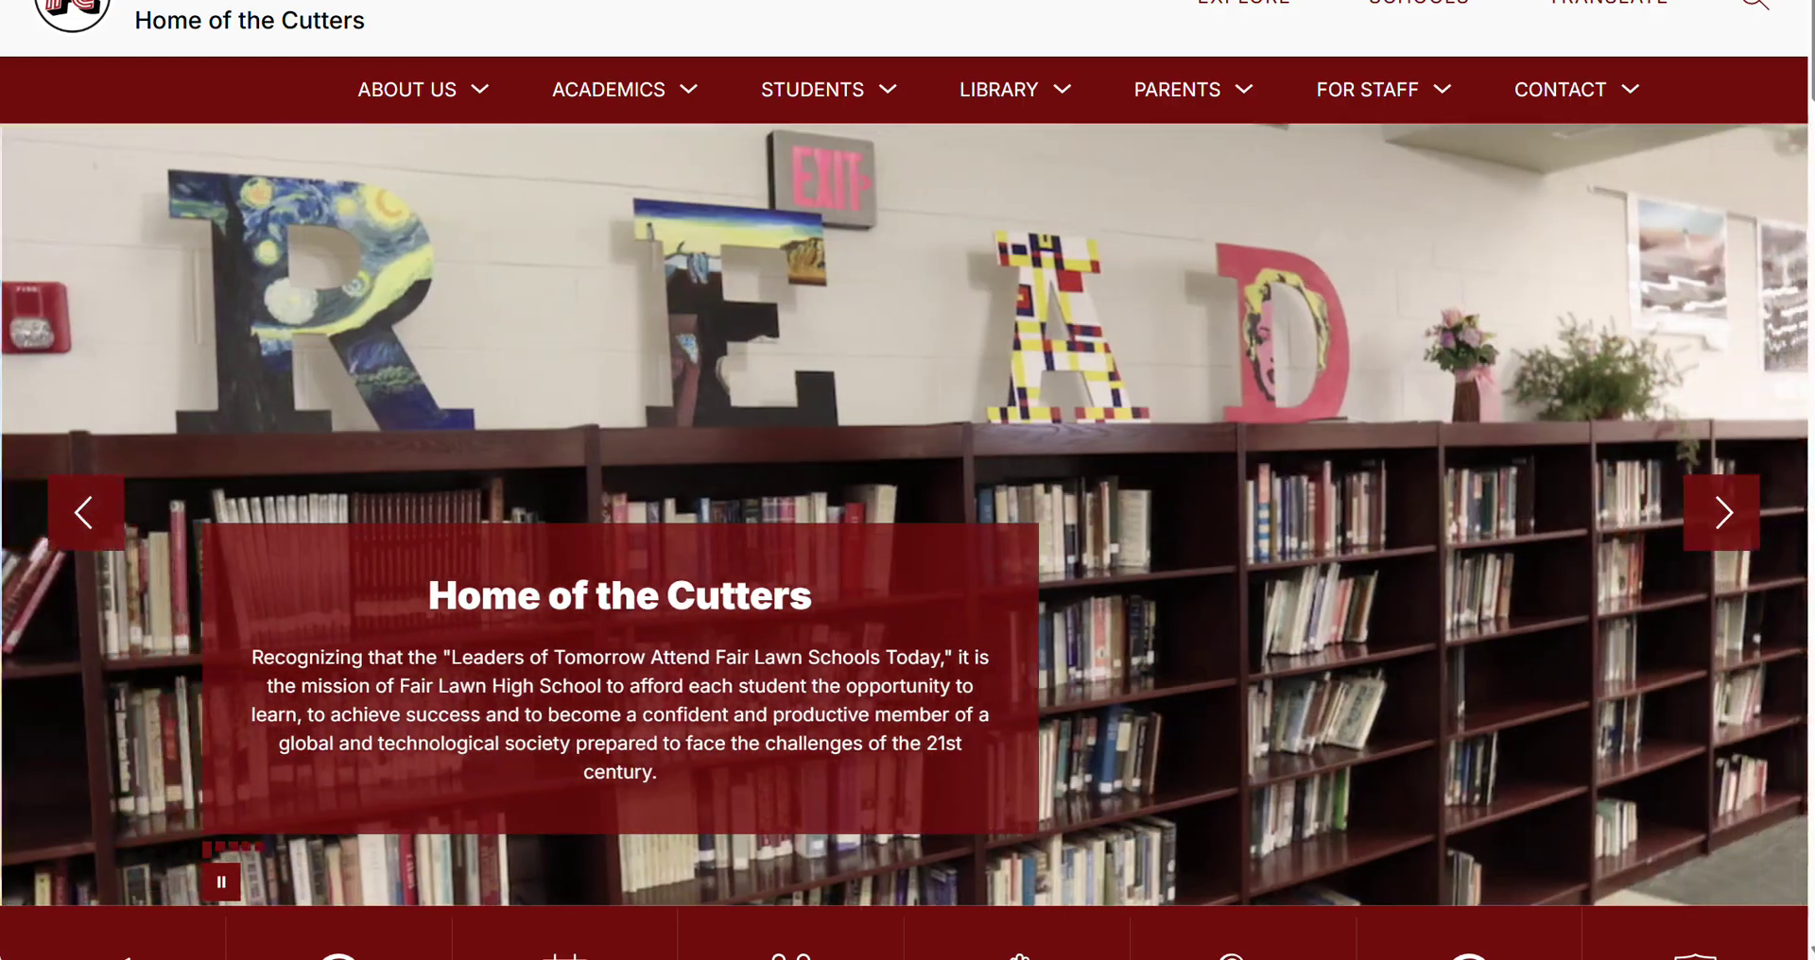
Go from Students > Counseling to the Courses & Scheduling page and its 2025-2026 Course Offerings PDF.
left_click(814, 89)
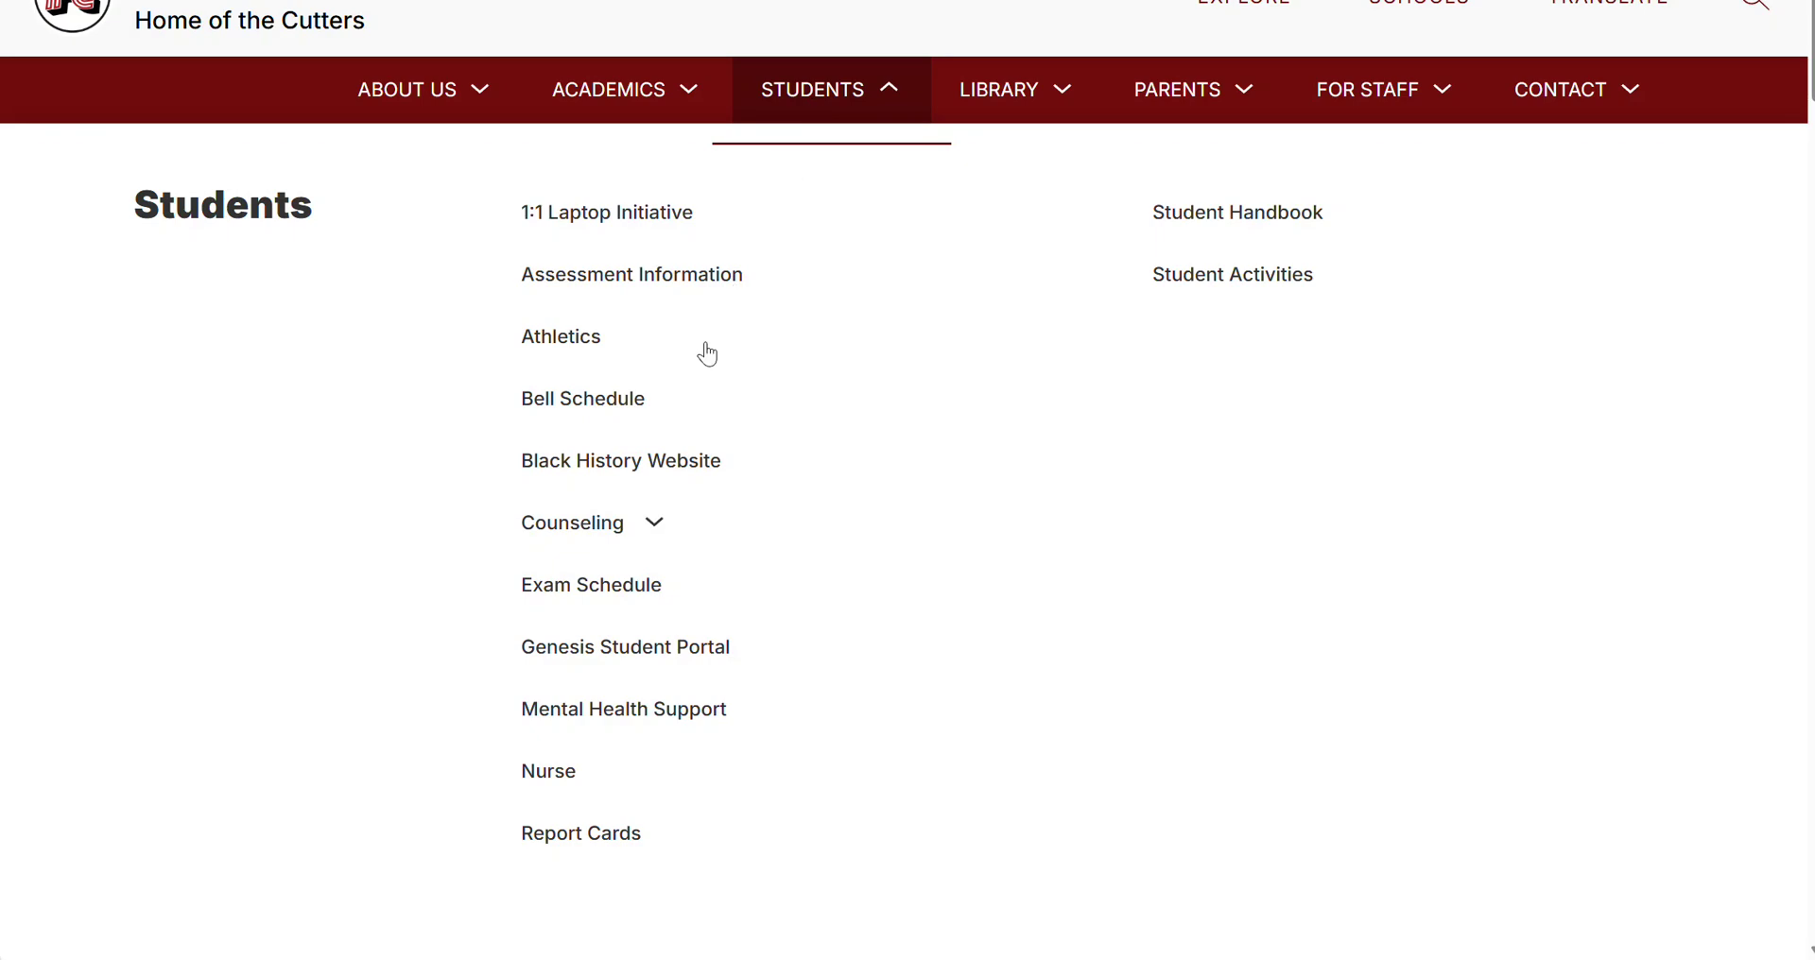
left_click(595, 514)
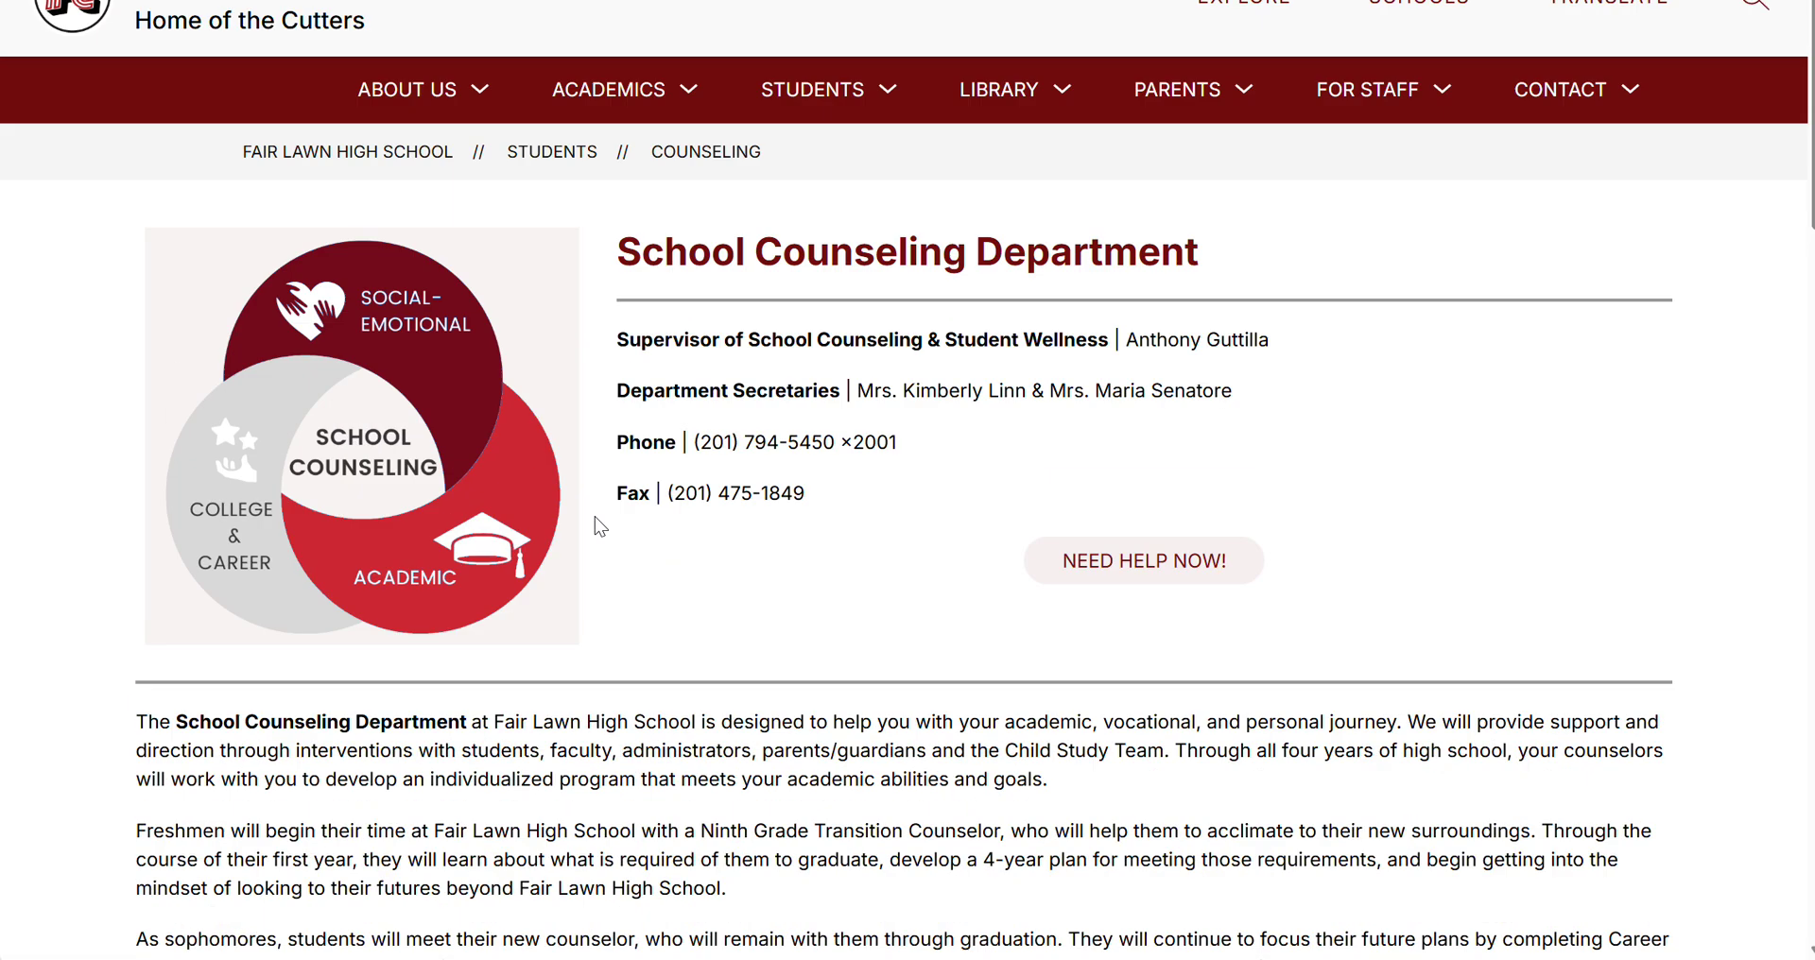
scroll(596, 525, "down", 4)
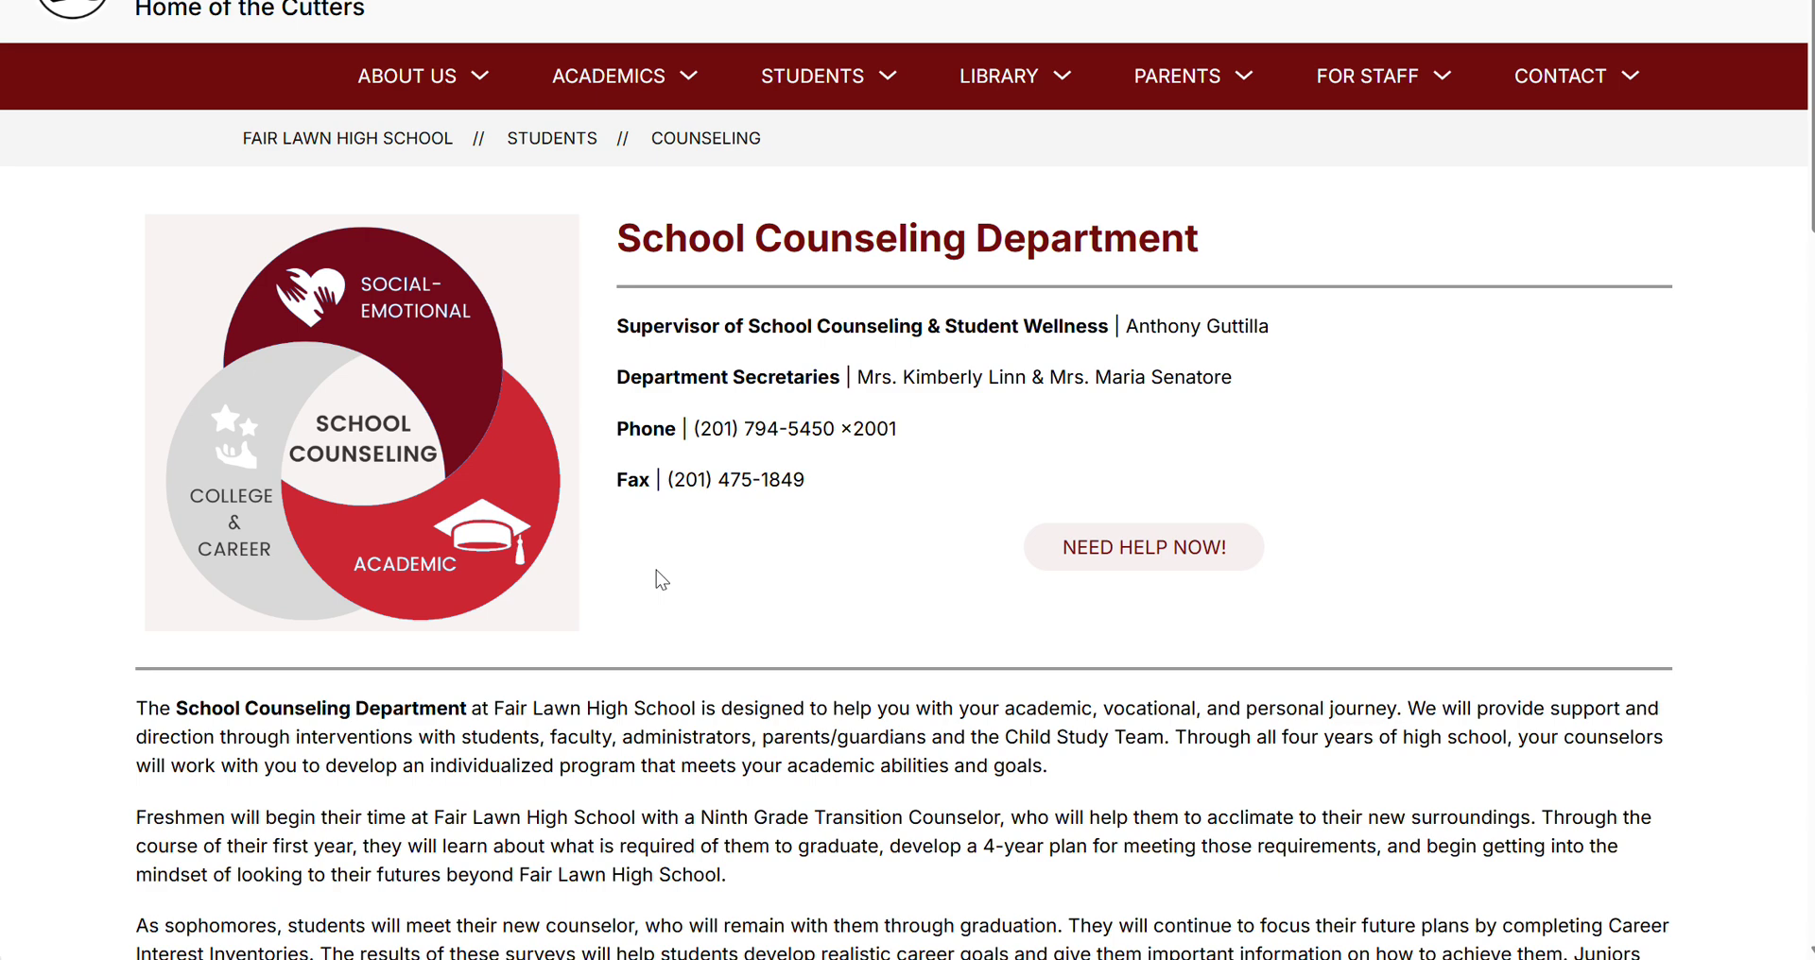
scroll(655, 571, "down", 10)
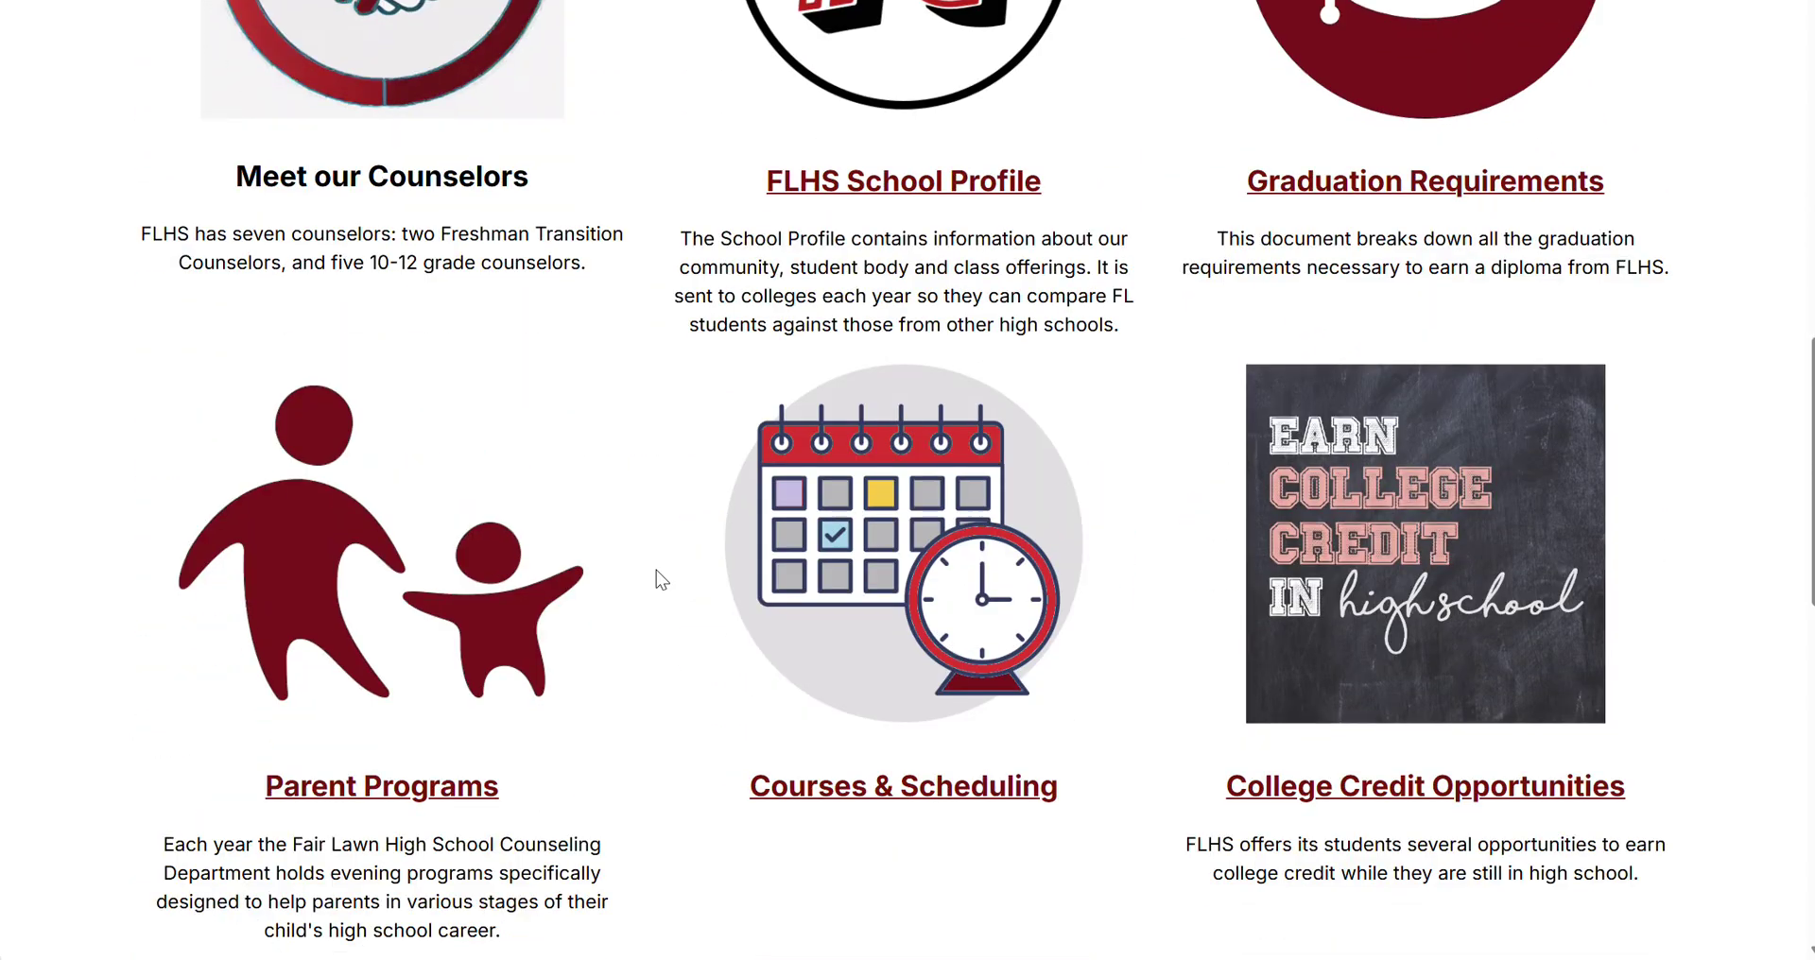
left_click(850, 580)
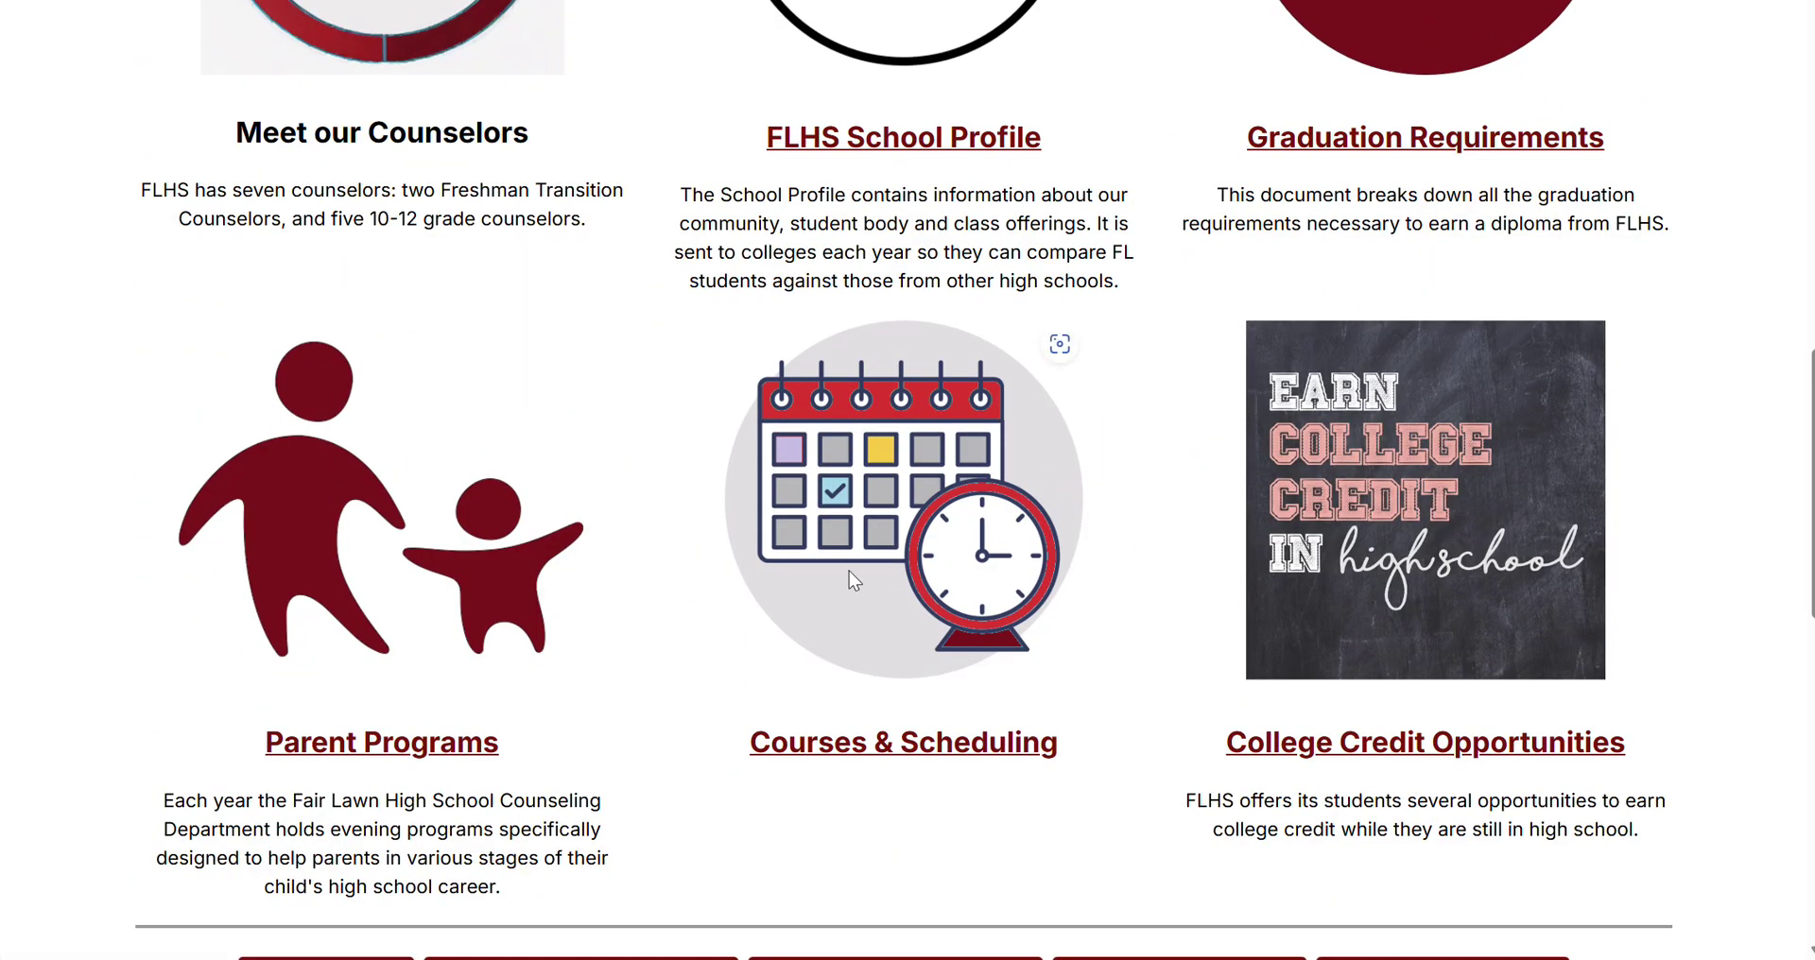
scroll(851, 580, "down", 12)
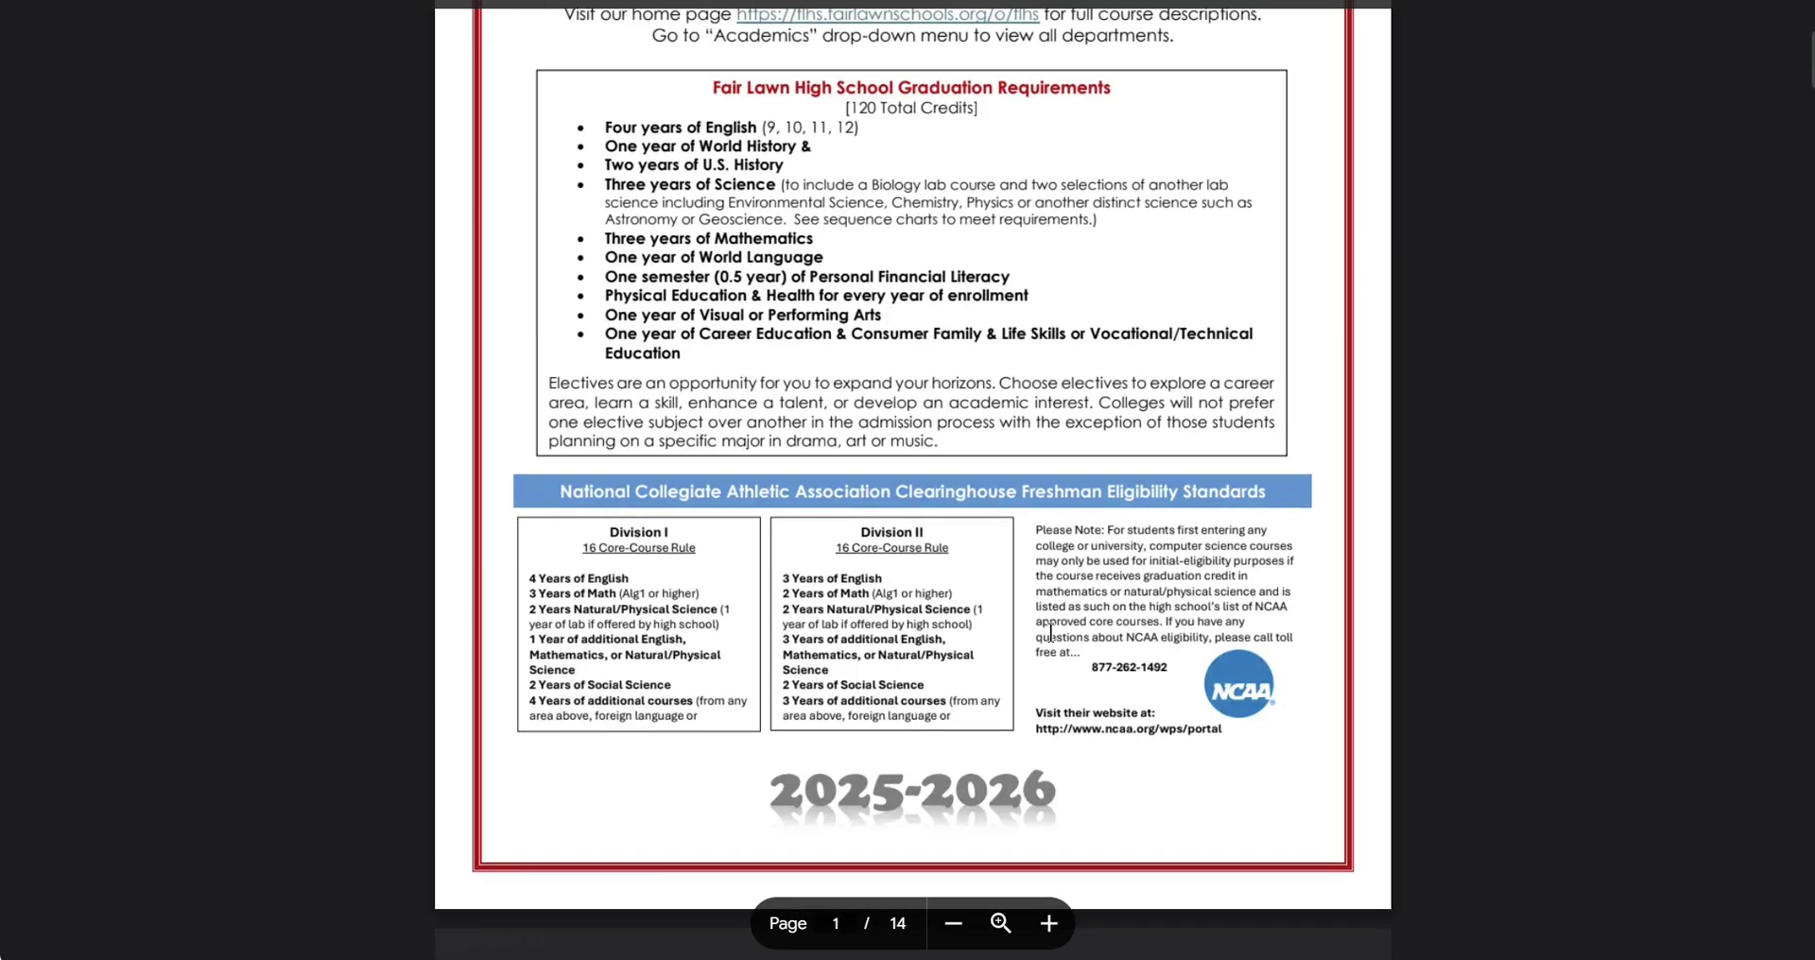
scroll(1051, 632, "down", 6)
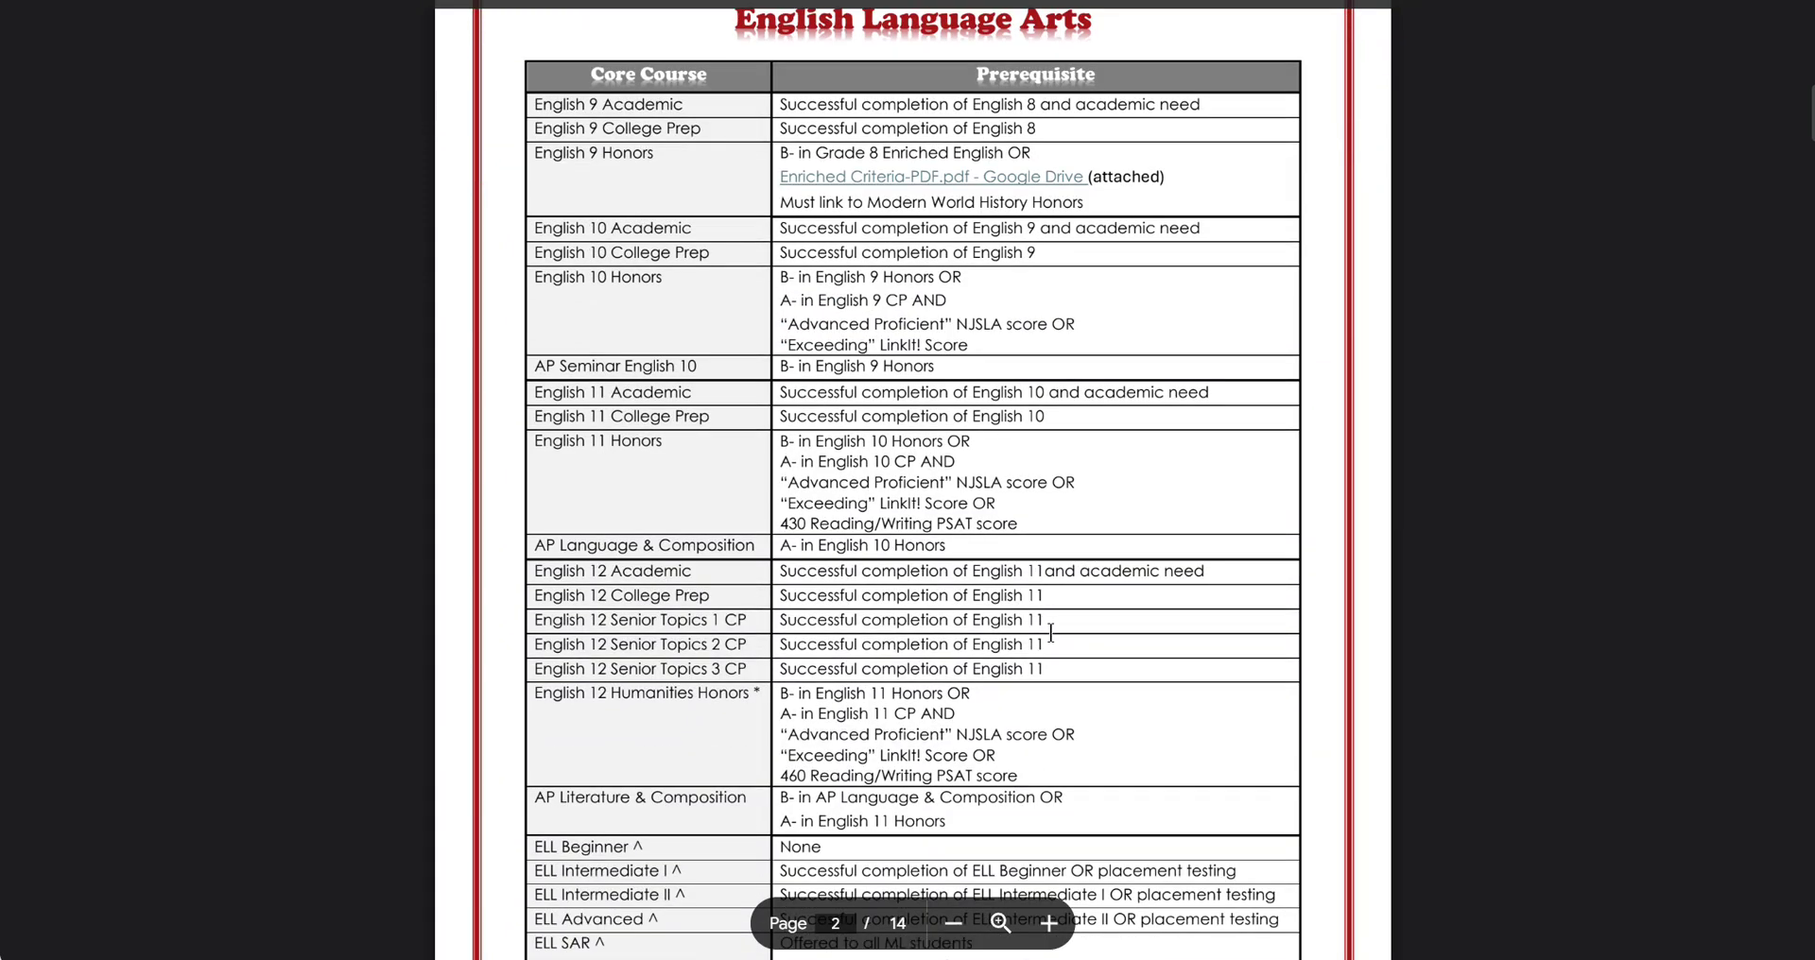
key("Escape")
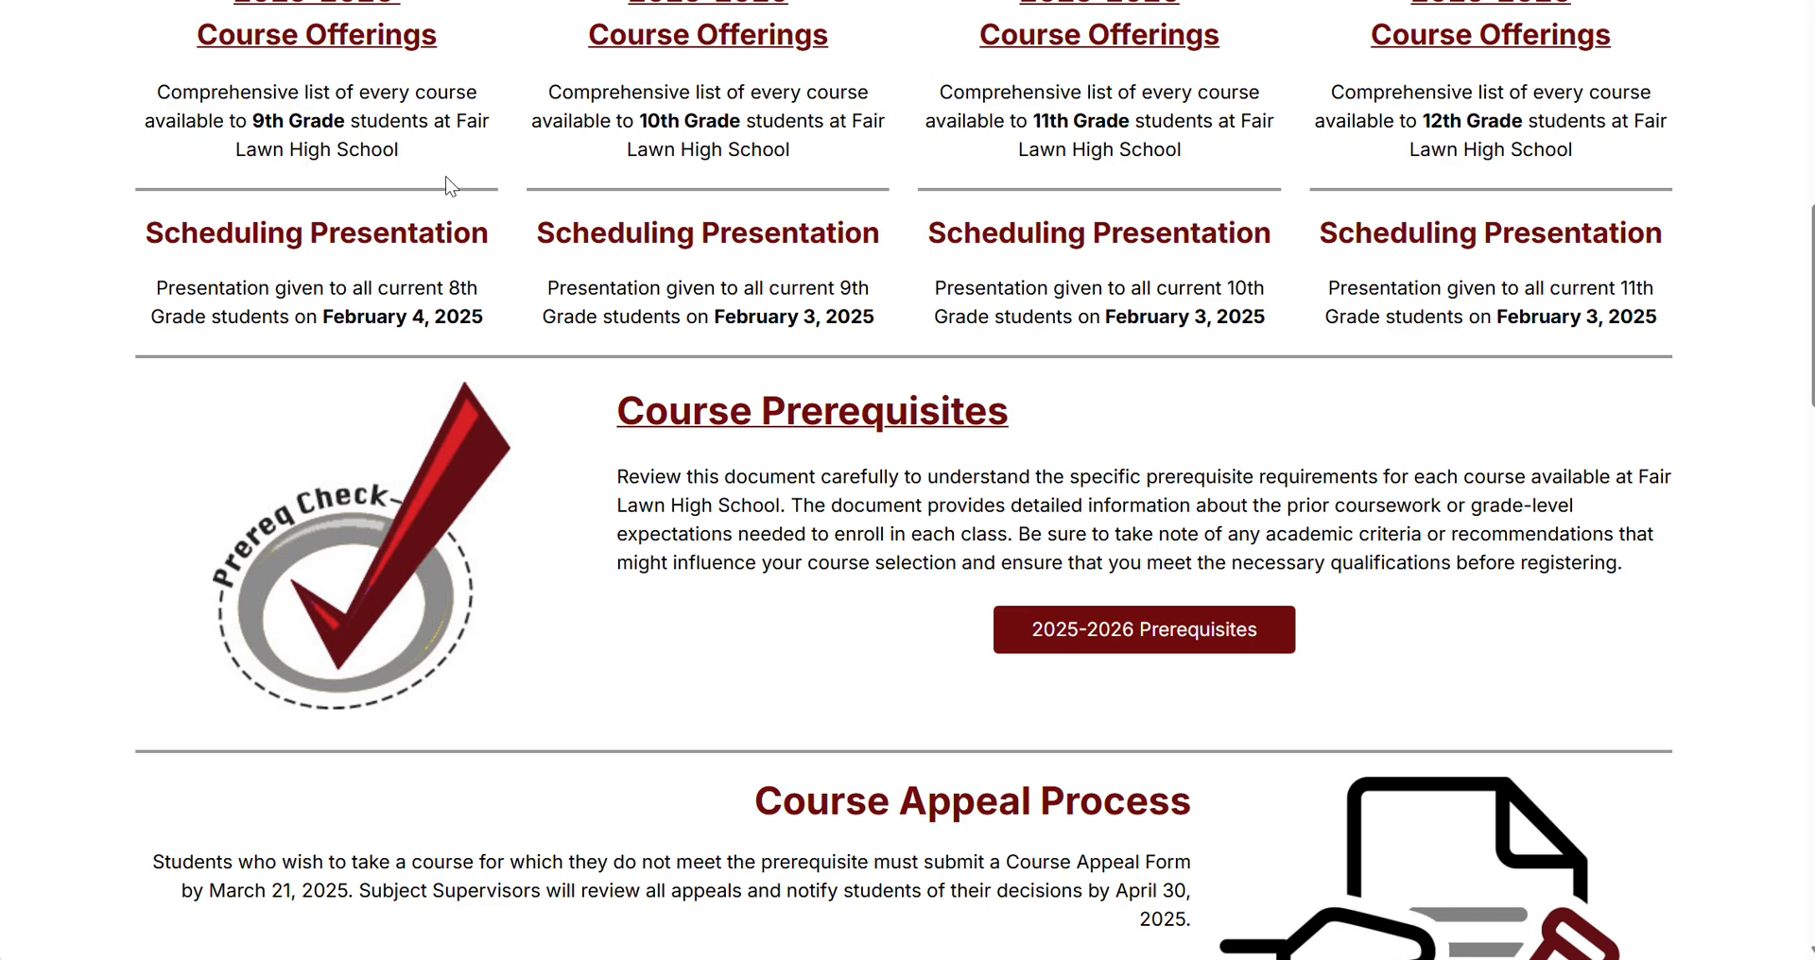
scroll(445, 176, "up", 3)
scroll(445, 176, "up", 1)
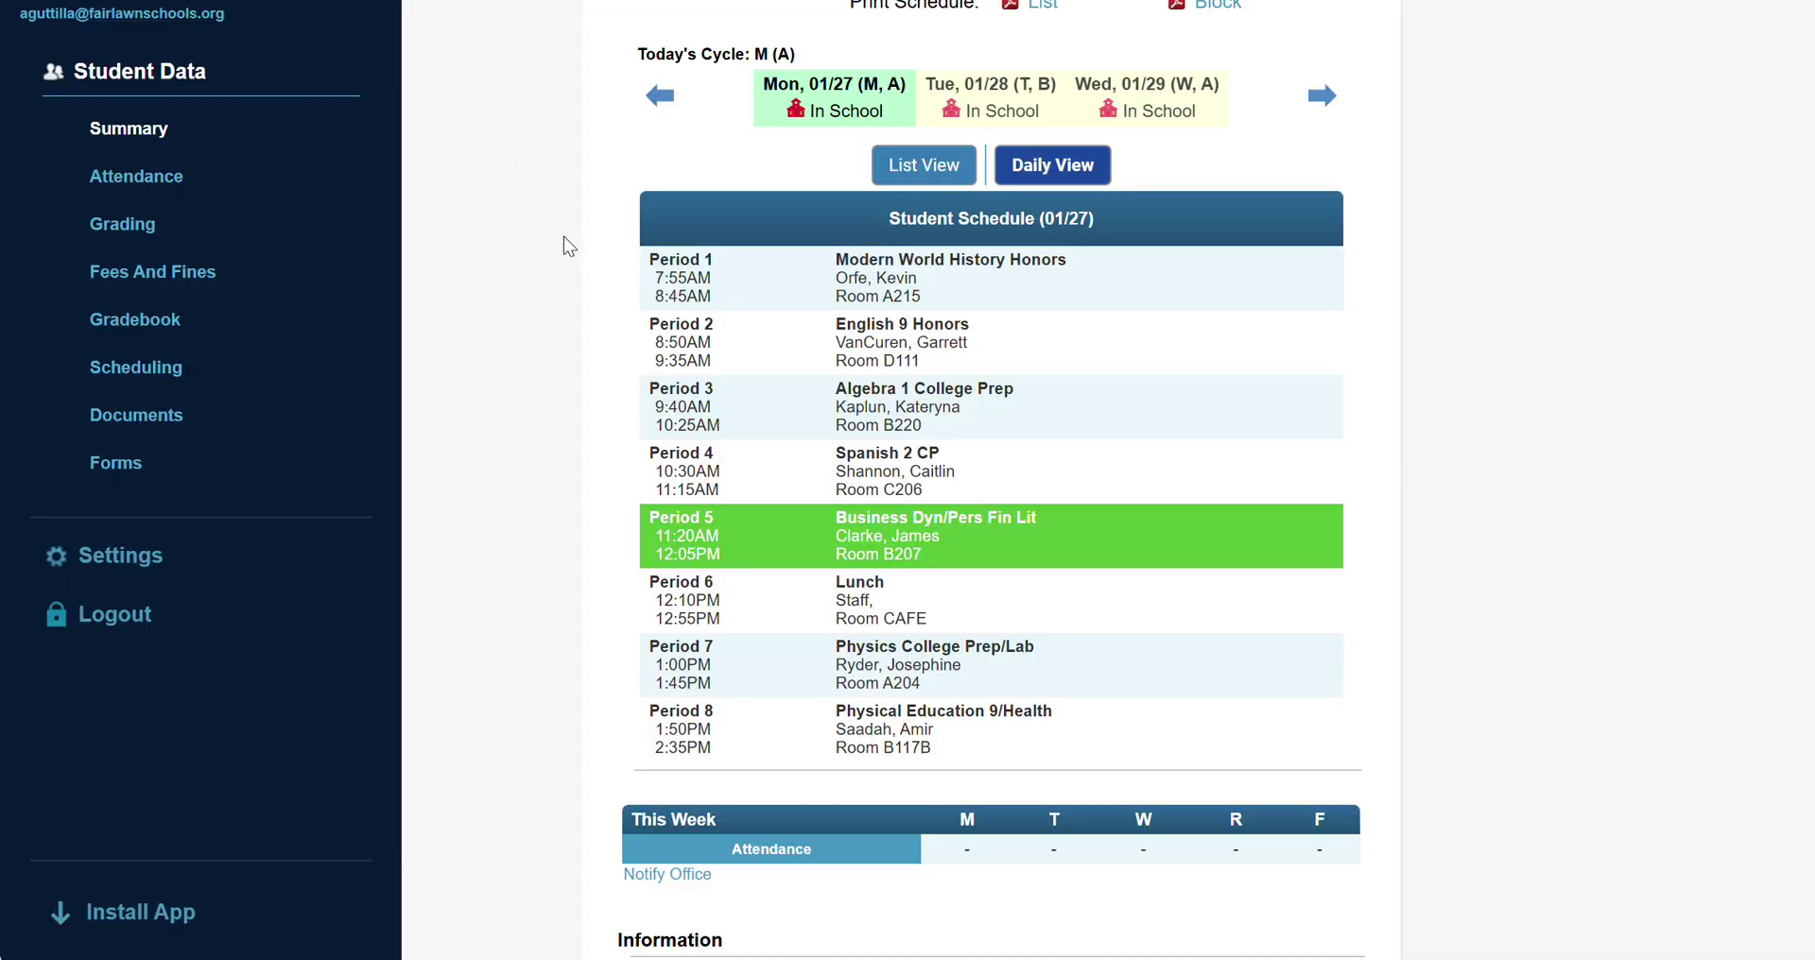
Open Scheduling > Requests and bring up the English Course Catalog.
left_click(156, 370)
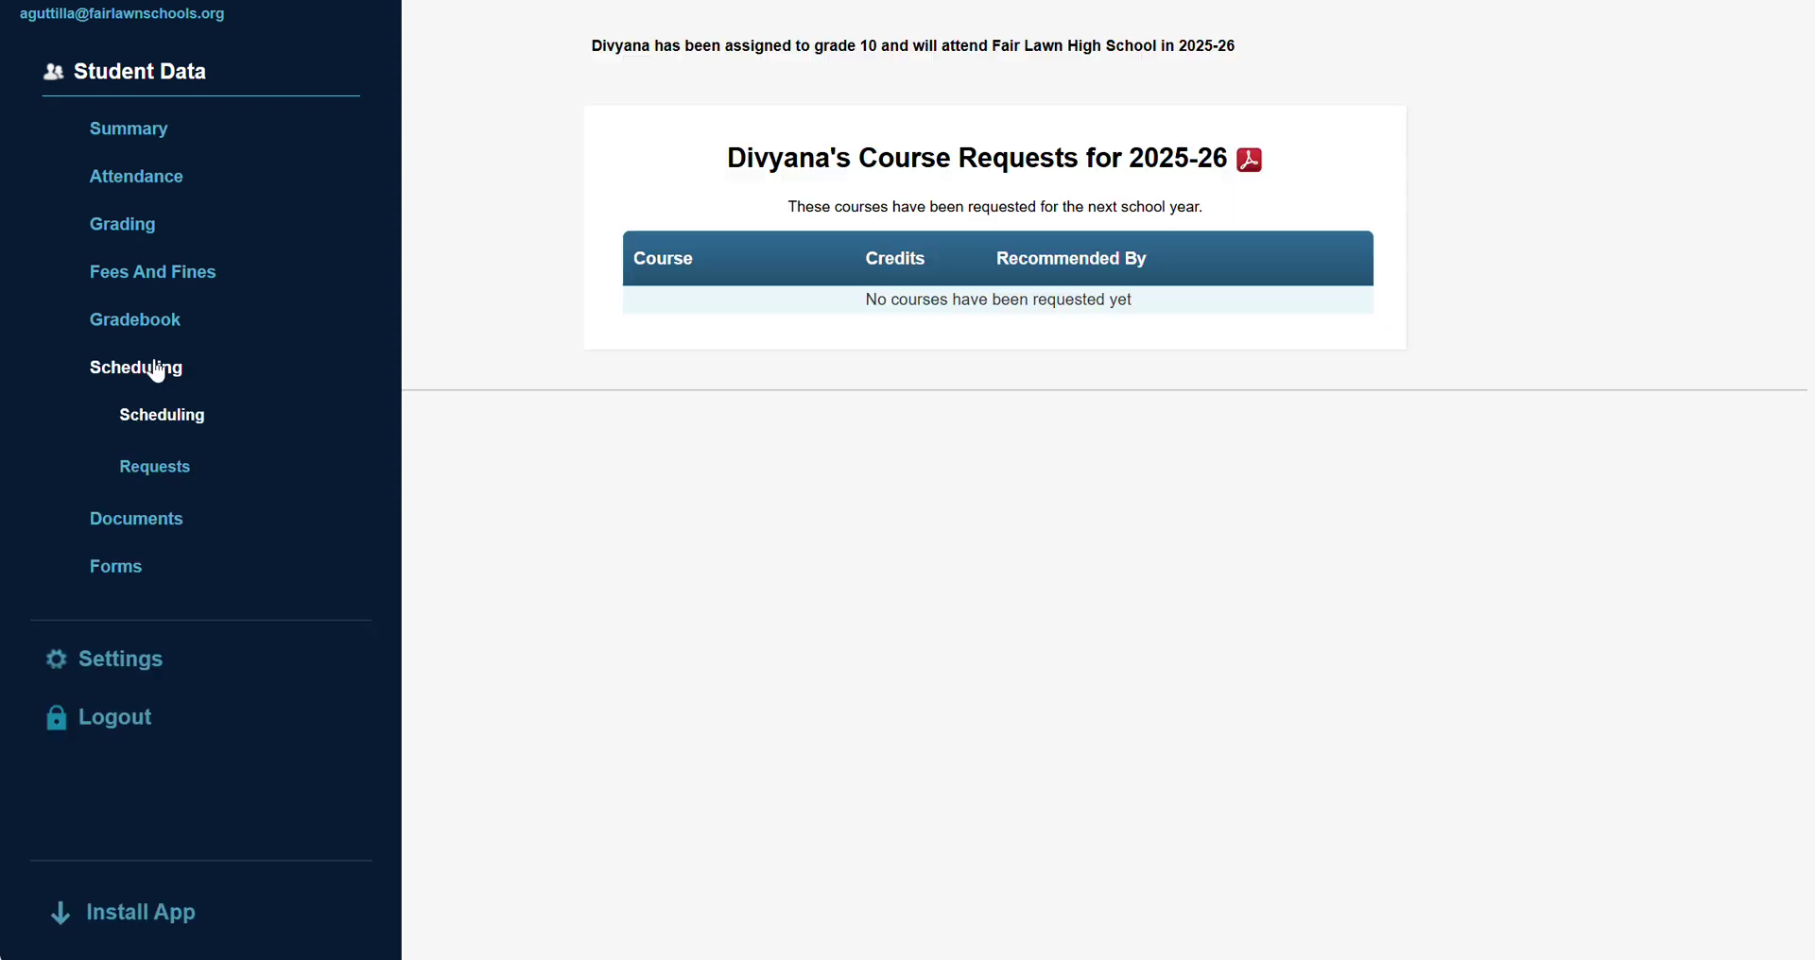
left_click(153, 468)
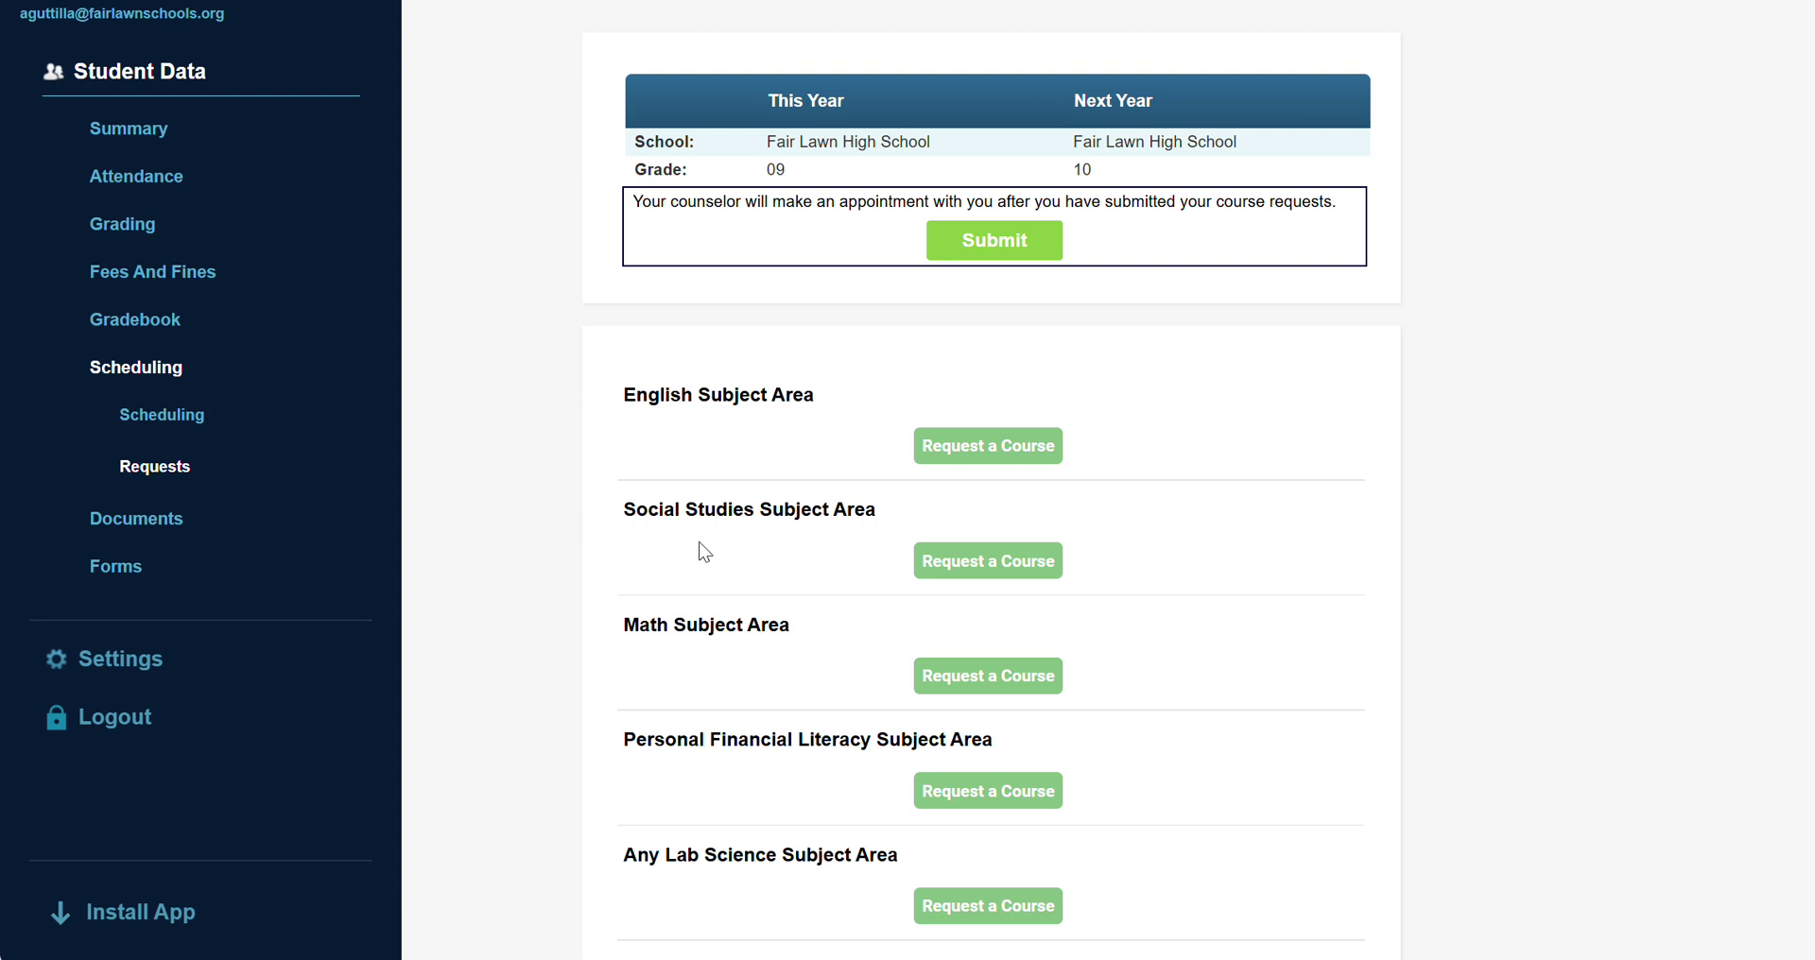
left_click(968, 456)
Add 0112 English 10 College Prep as the English request with the note 'Move to Honors'.
scroll(968, 455, "down", 4)
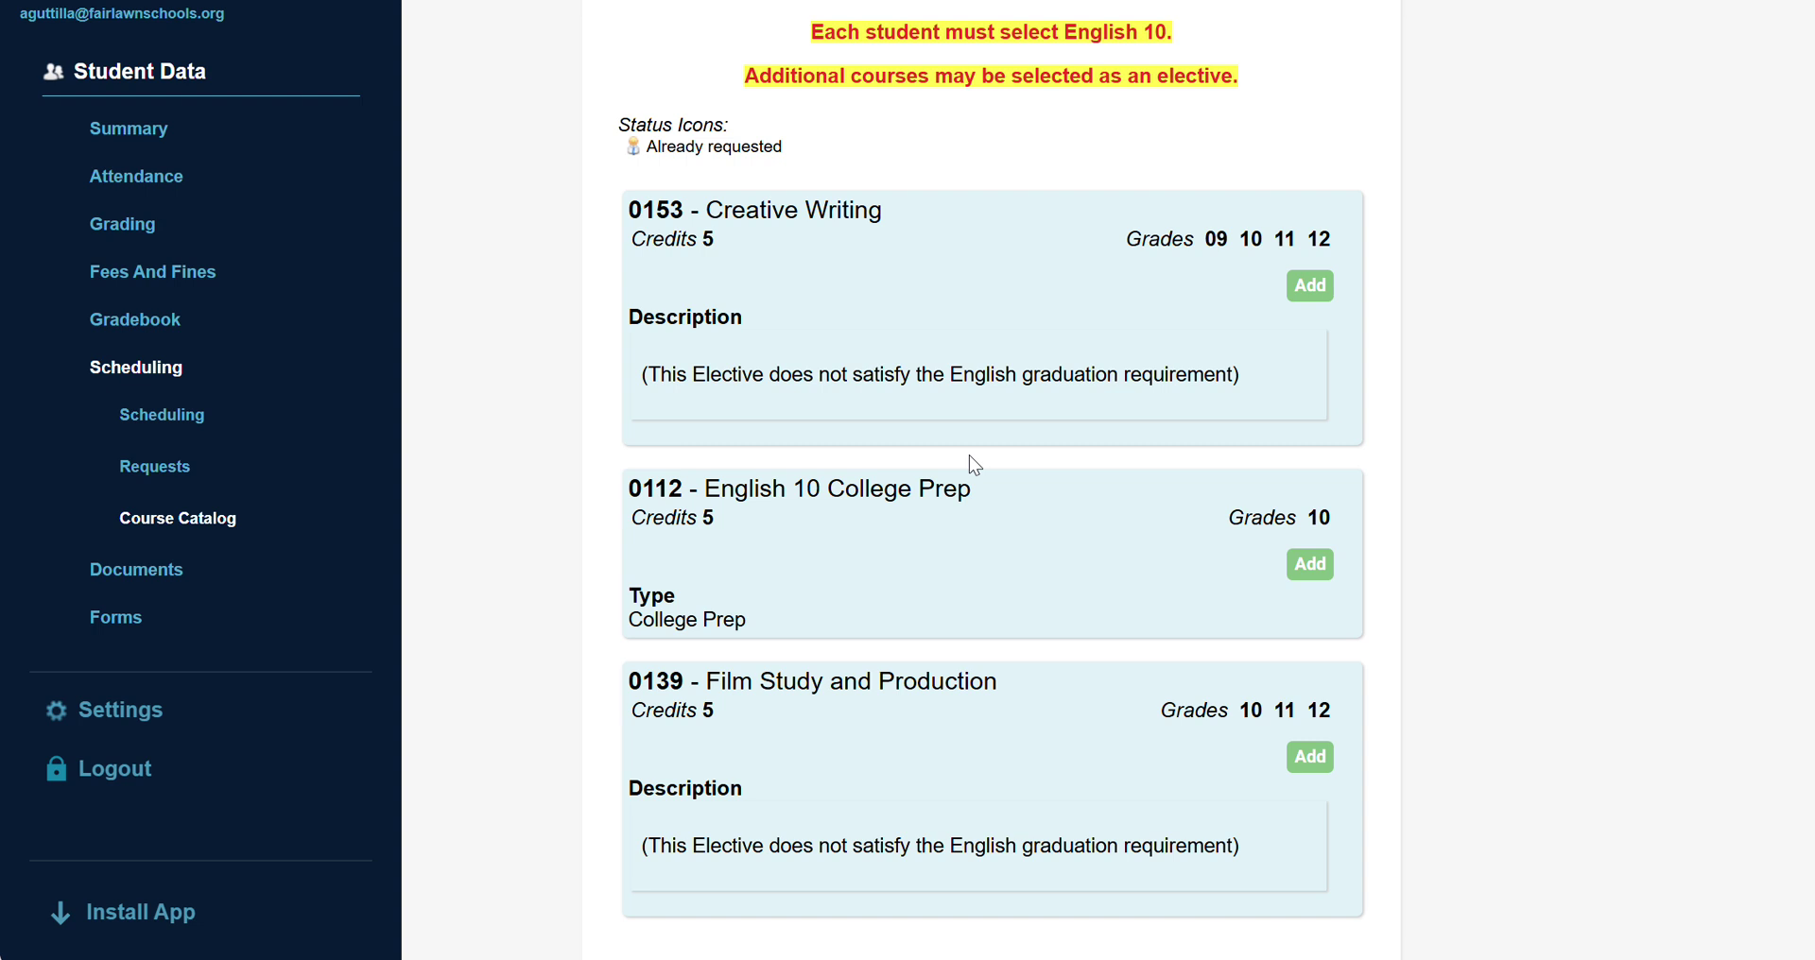
scroll(967, 455, "down", 1)
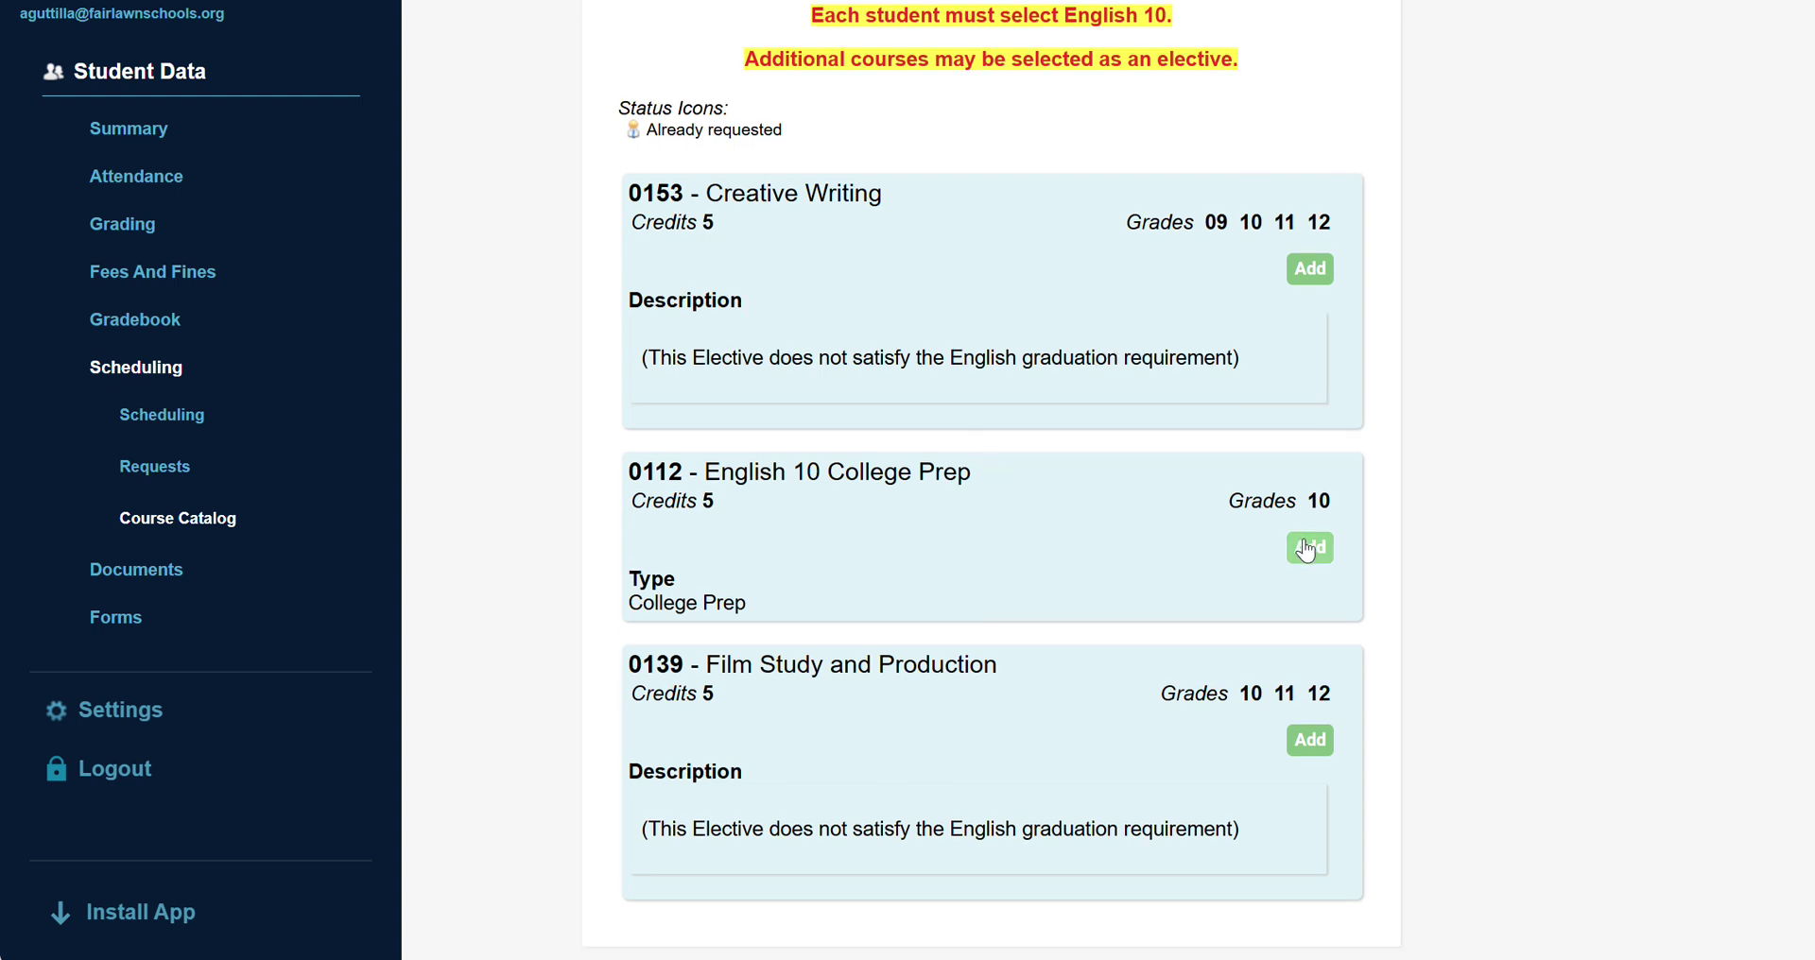
left_click(1307, 548)
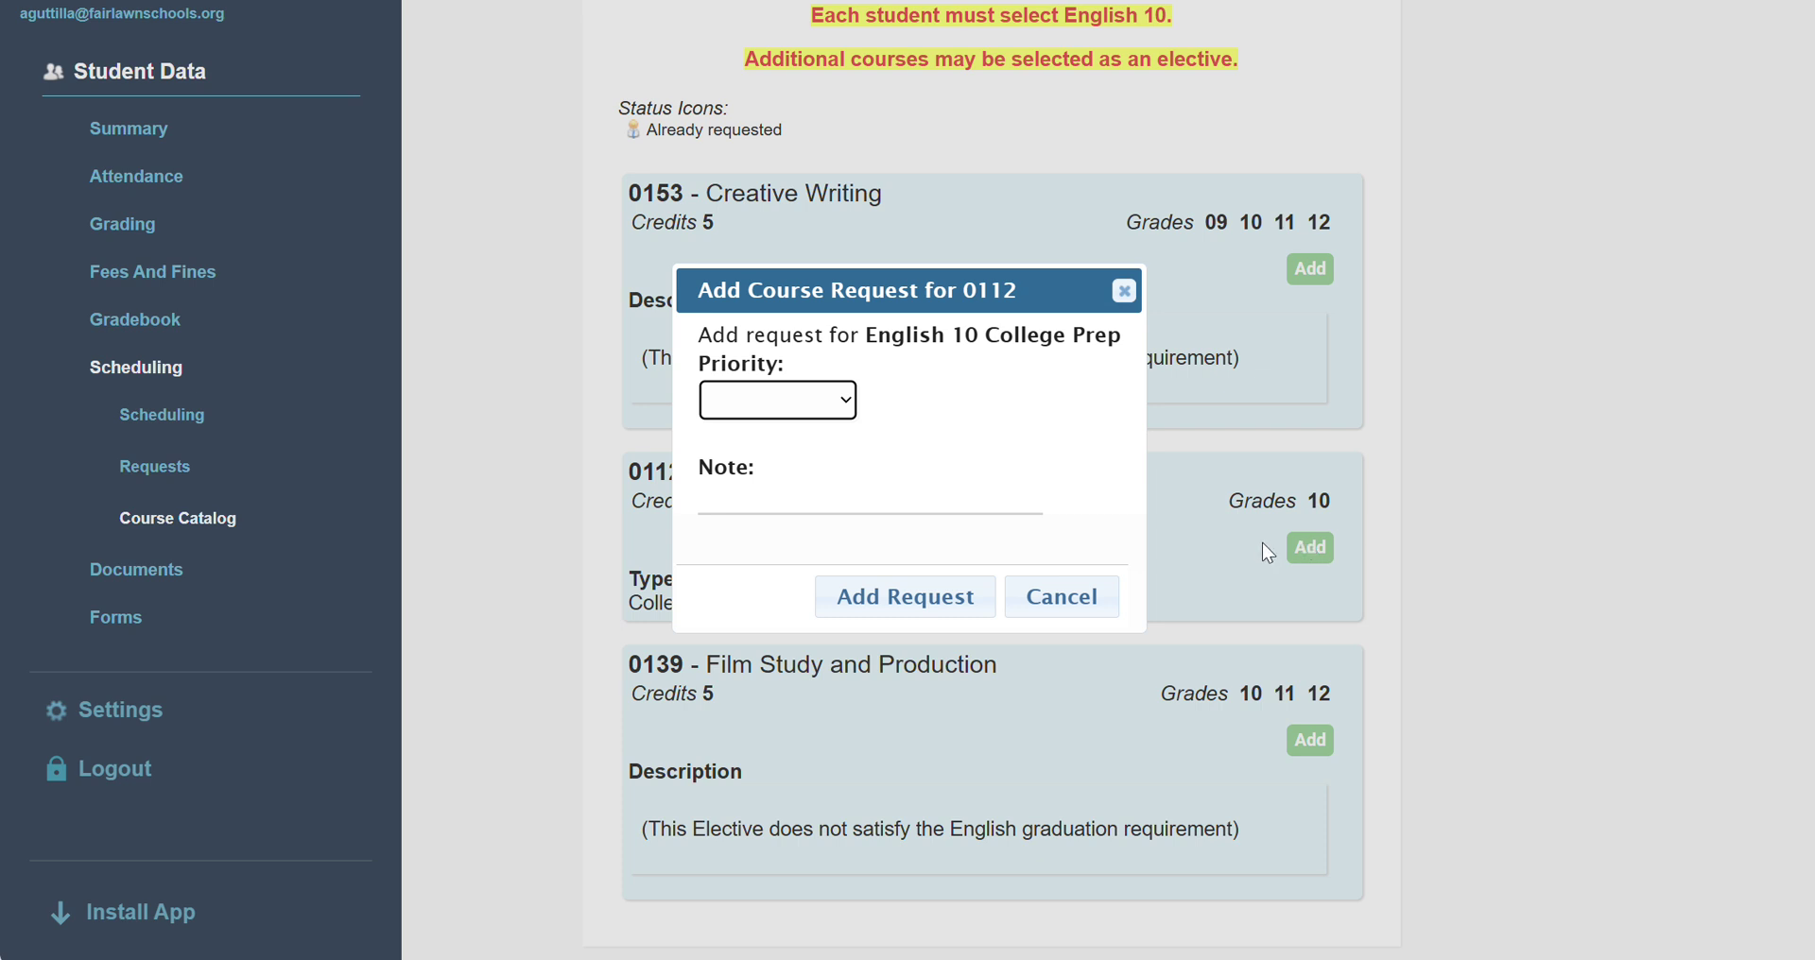
left_click(791, 493)
left_click(792, 493)
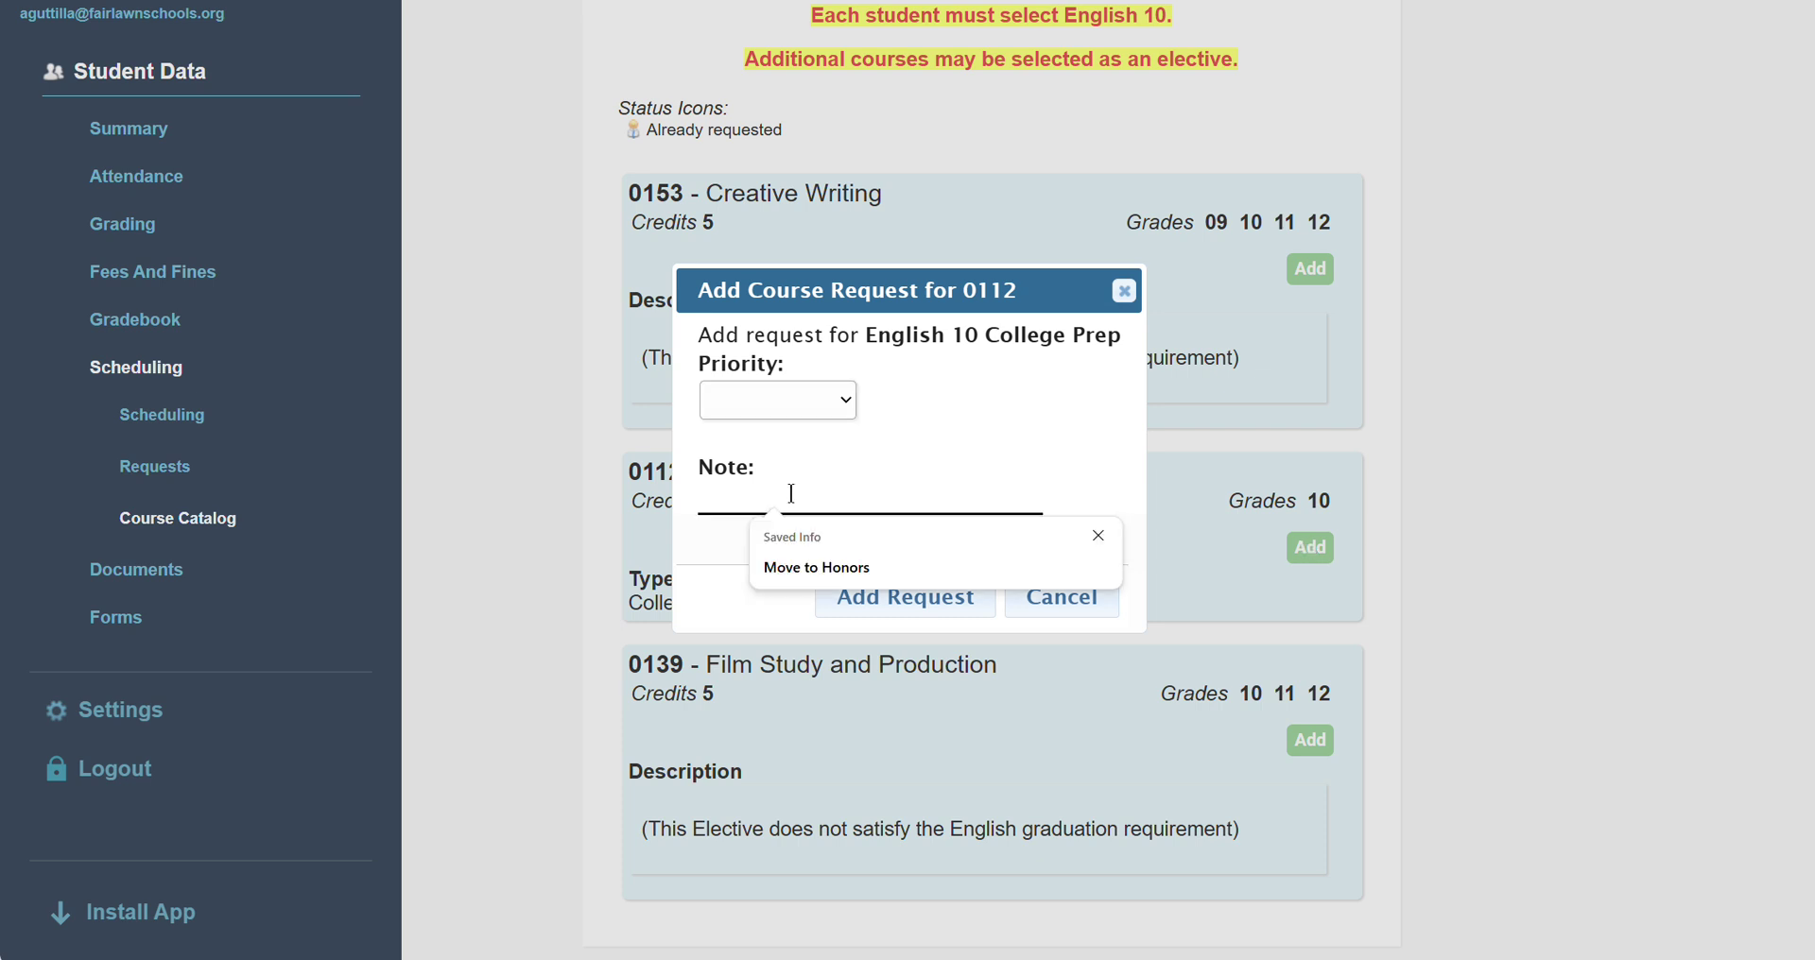
type("Move to Honors")
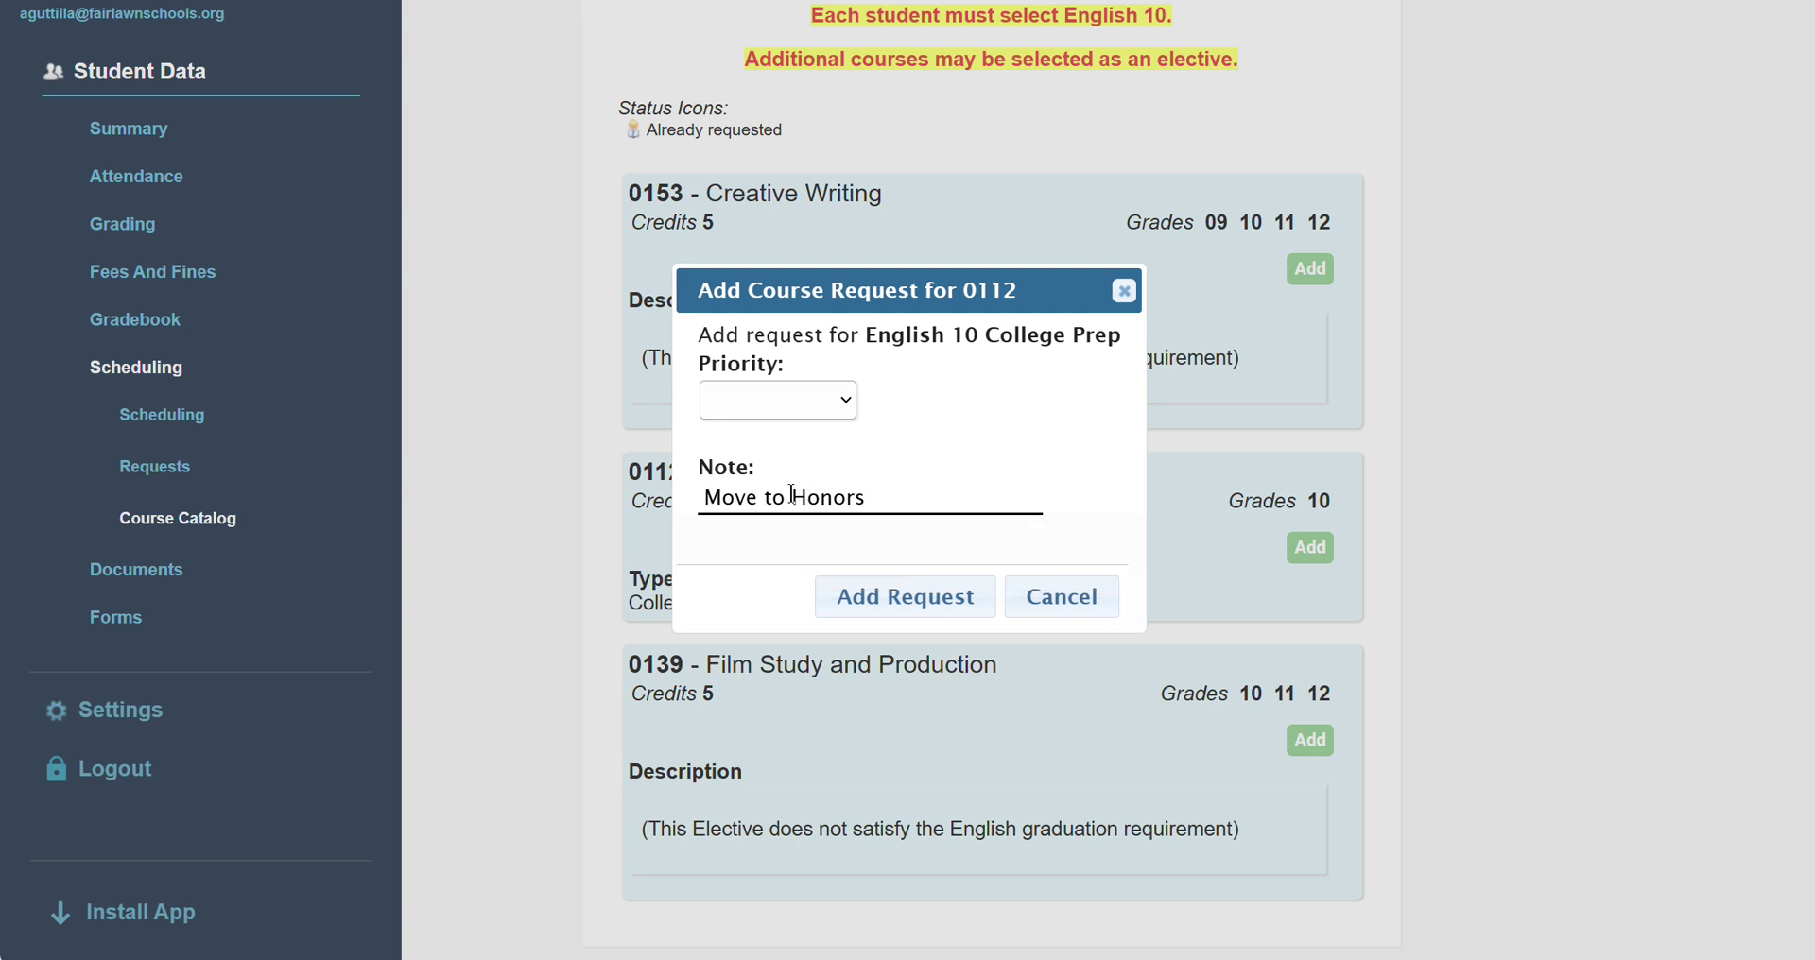
left_click(900, 601)
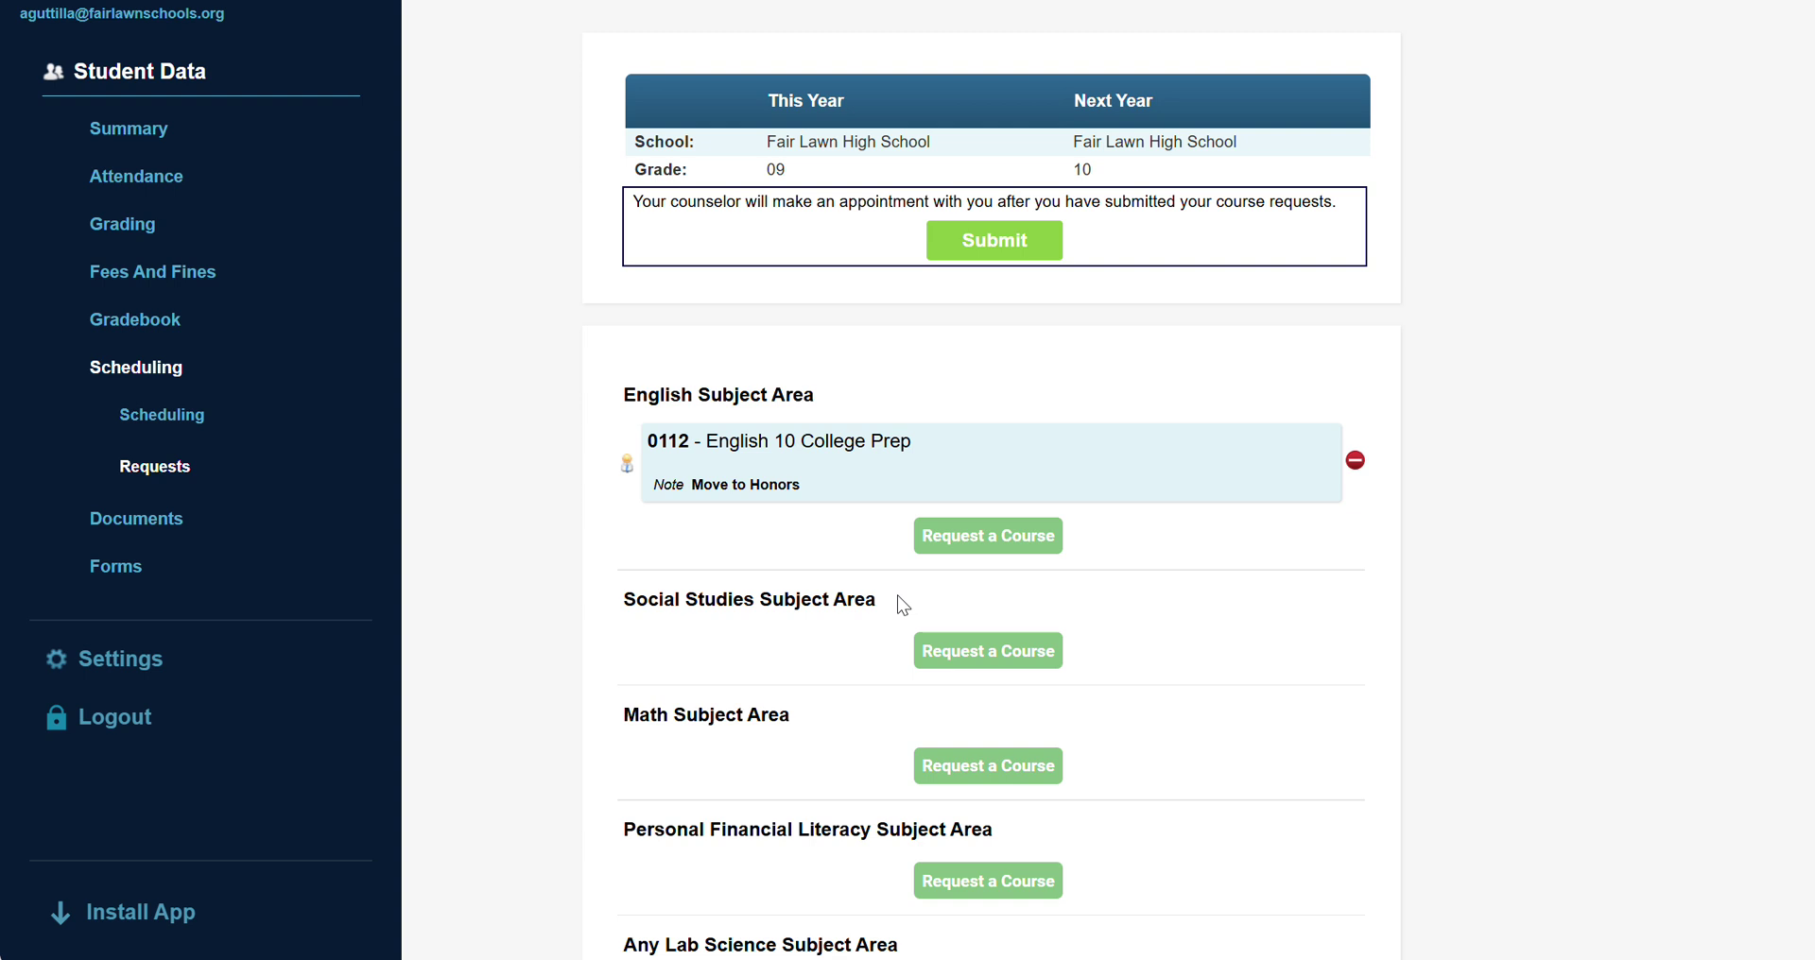
Request 0525 Spanish 3 CP from the World Language catalog.
scroll(898, 593, "down", 5)
left_click(953, 603)
scroll(955, 605, "down", 6)
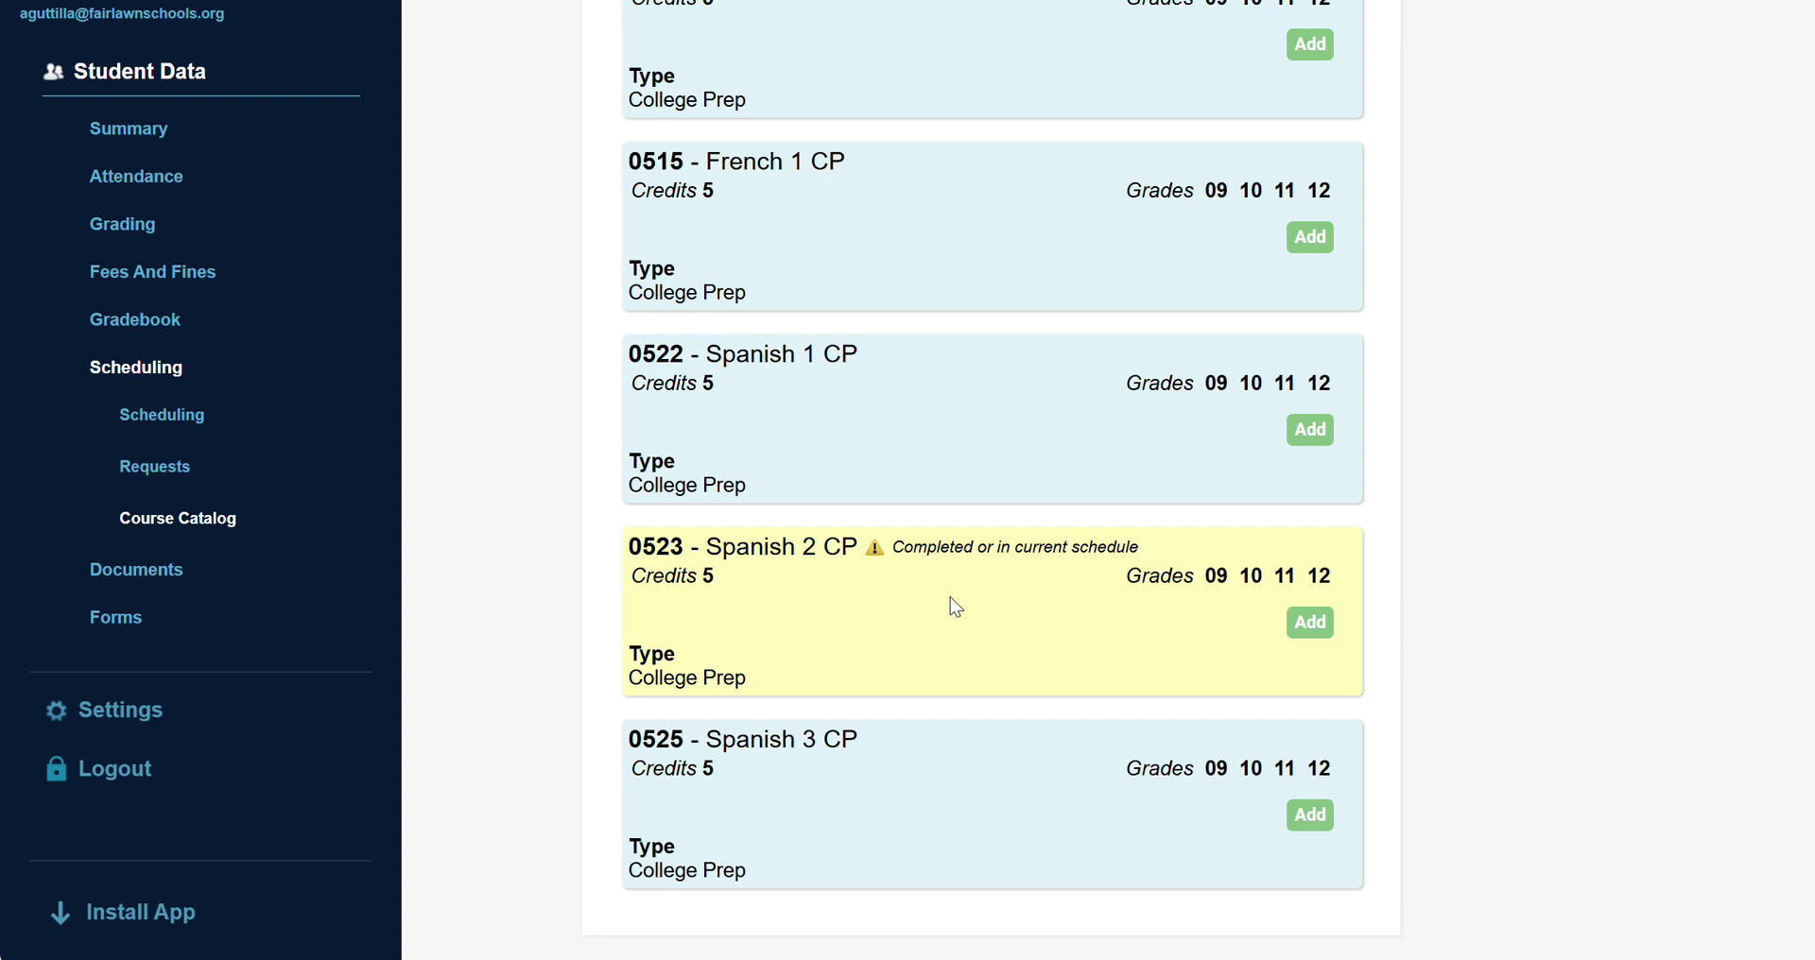
left_click(1310, 814)
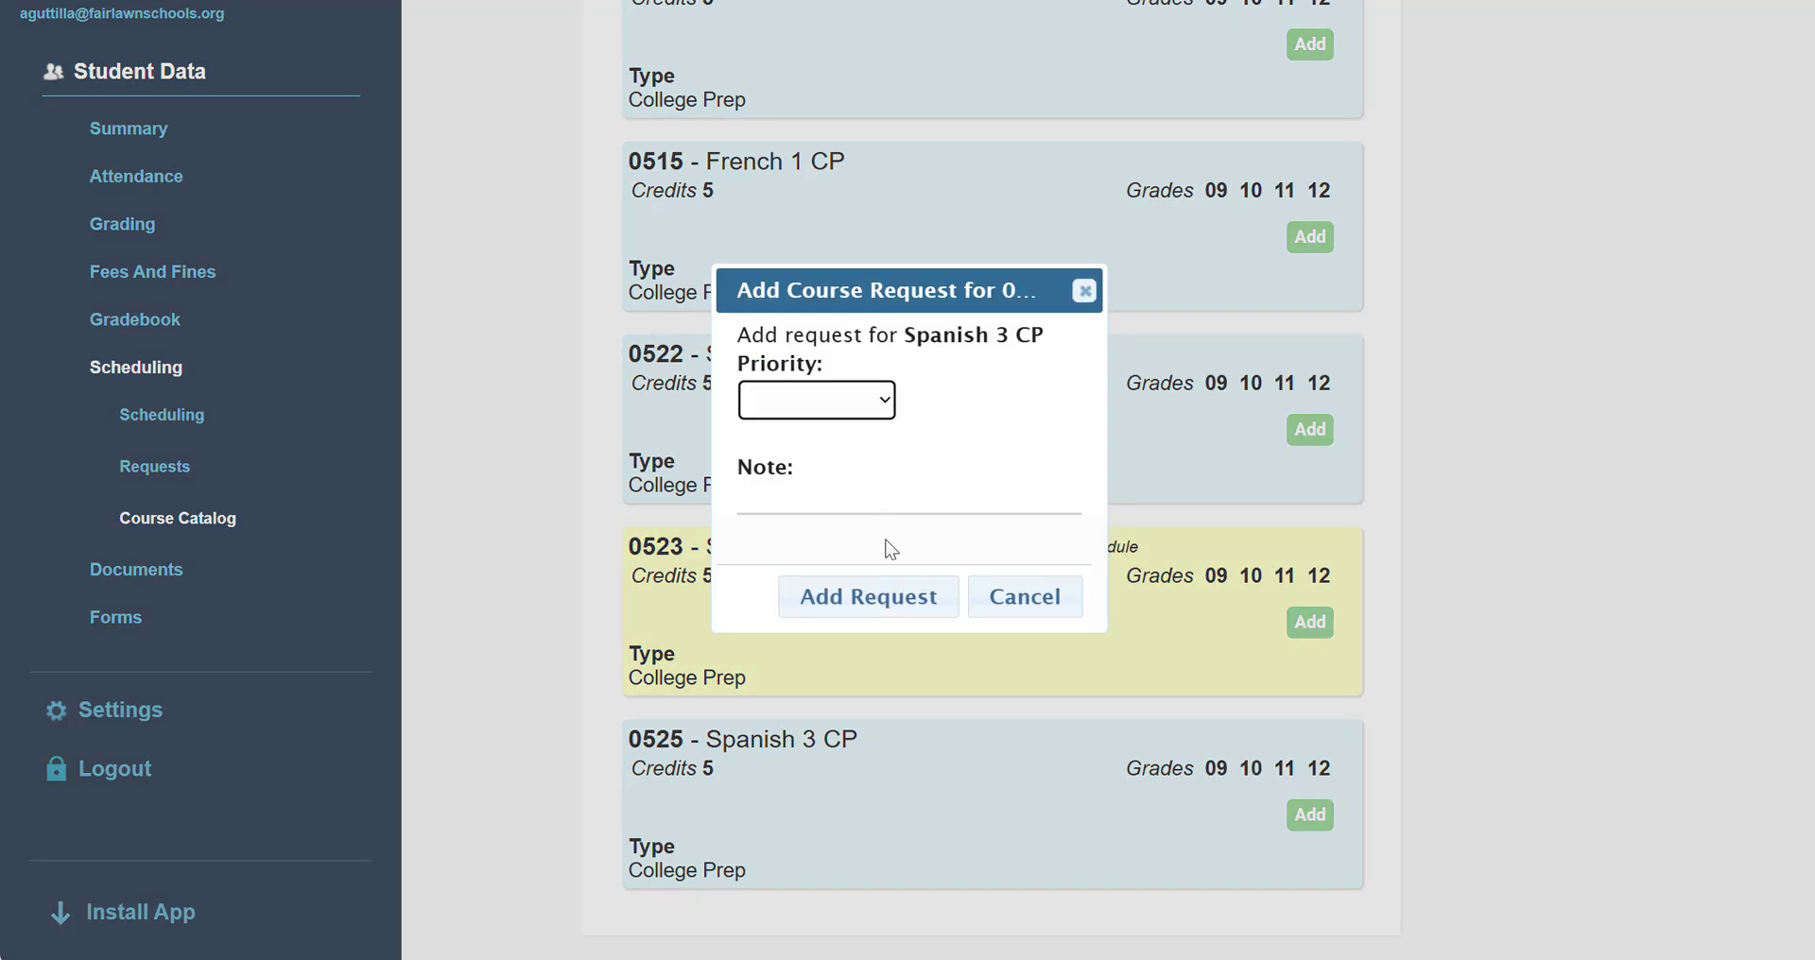
left_click(868, 596)
Open the Visual or Performing Arts course catalog.
scroll(882, 612, "down", 4)
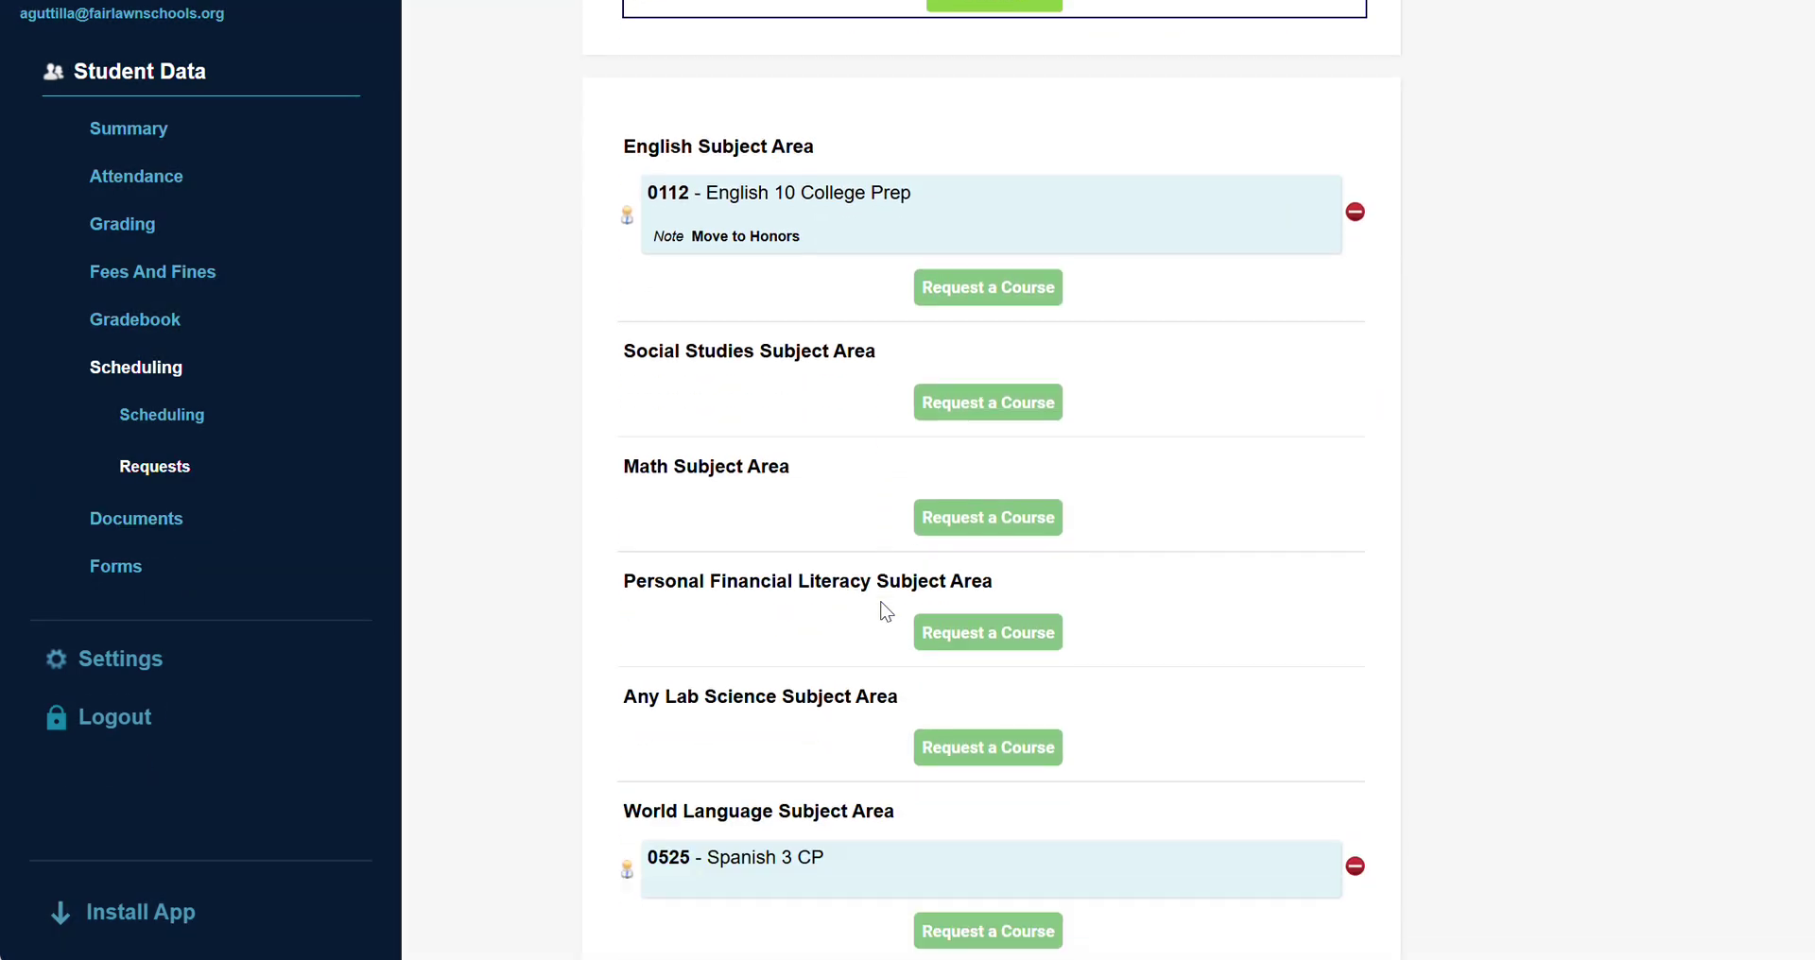
scroll(883, 610, "down", 5)
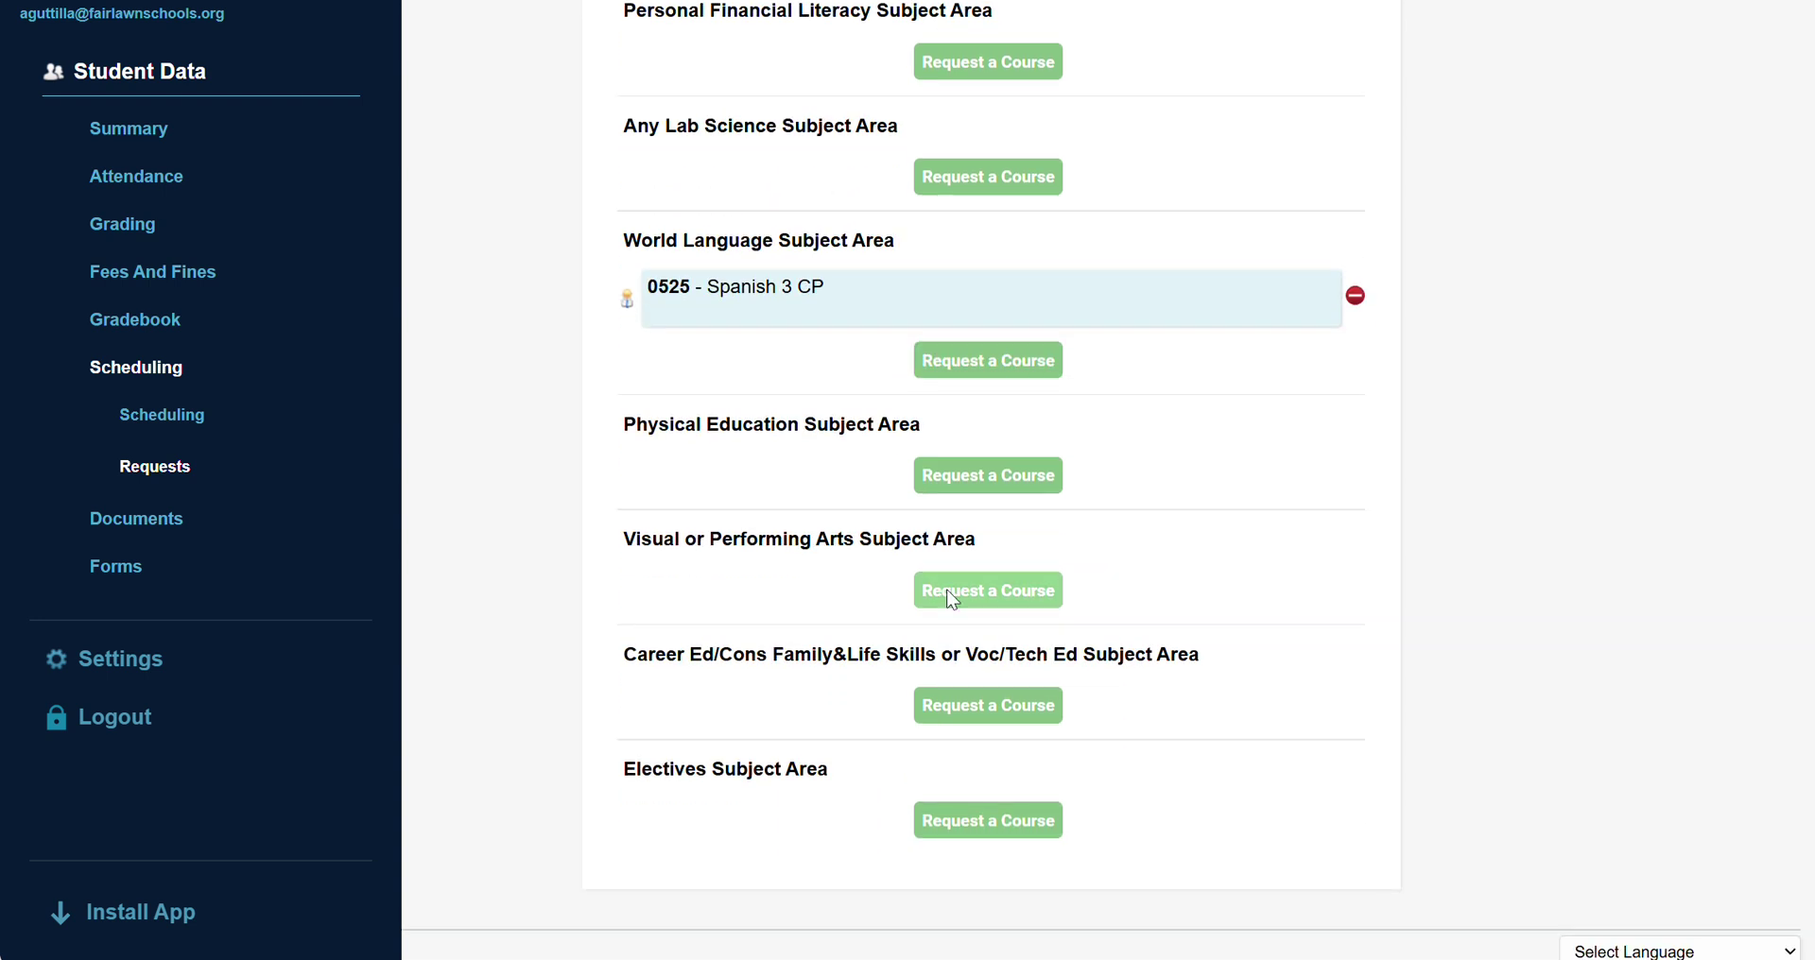
left_click(946, 589)
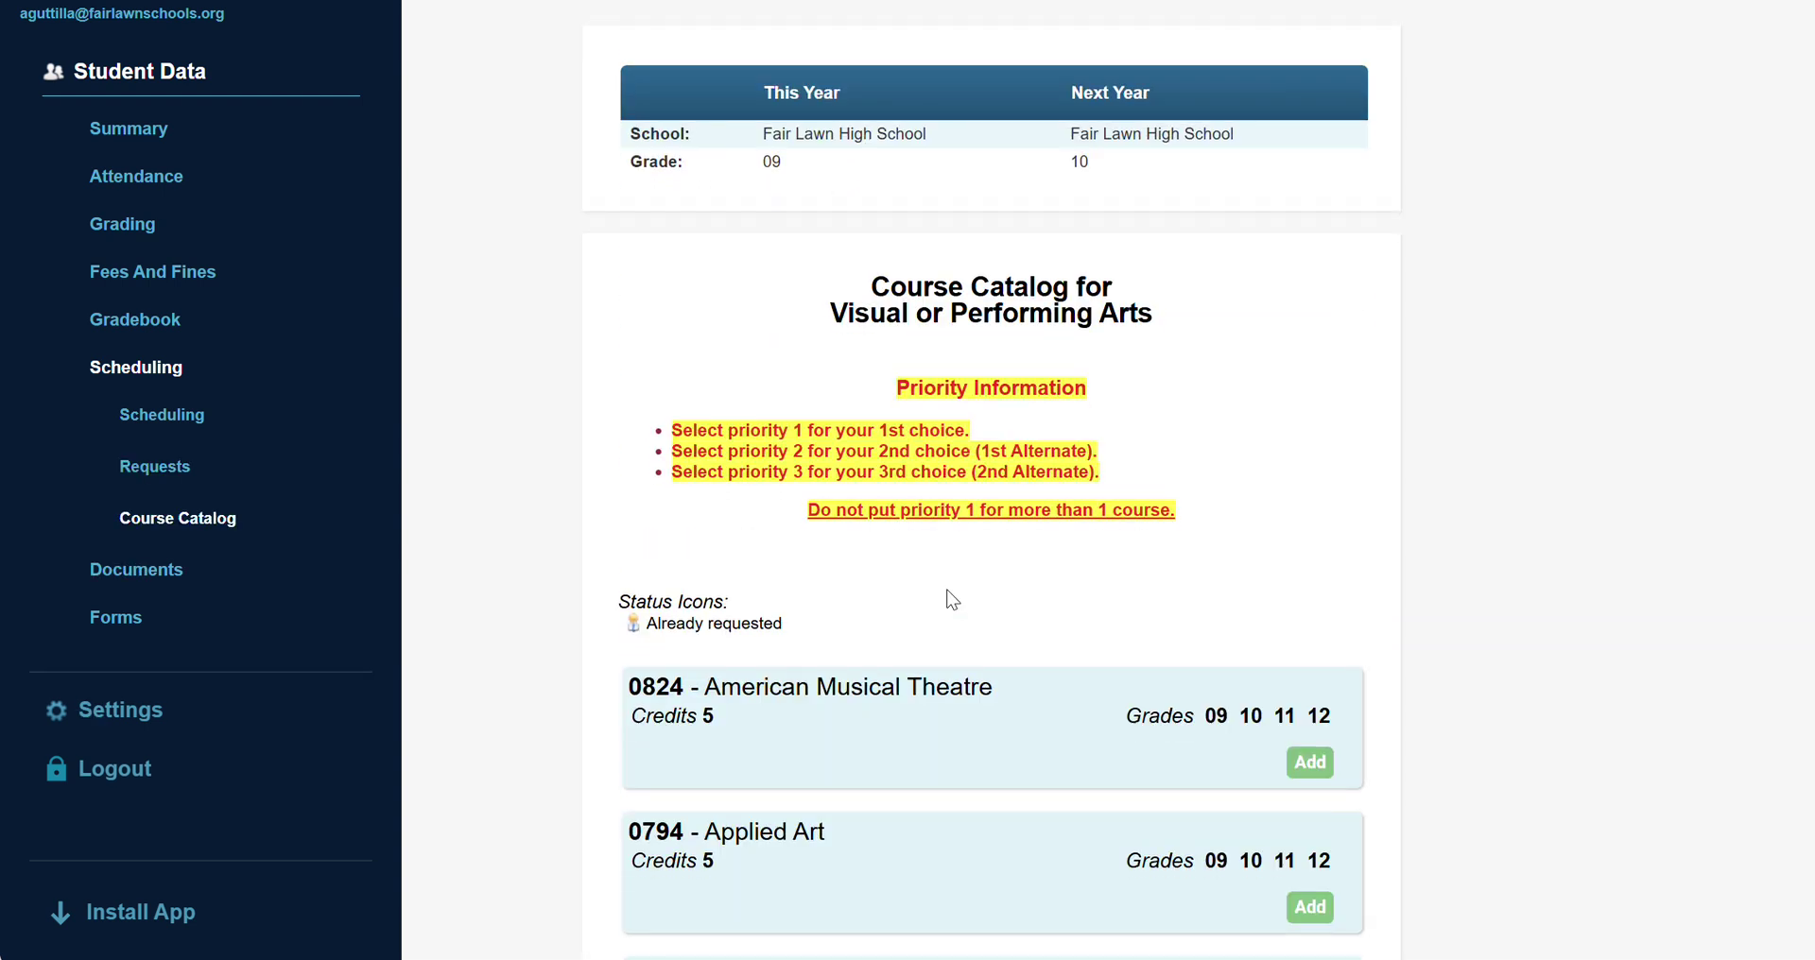
Request 0810 Band from the Visual or Performing Arts catalog.
scroll(952, 598, "down", 2)
scroll(952, 598, "down", 1)
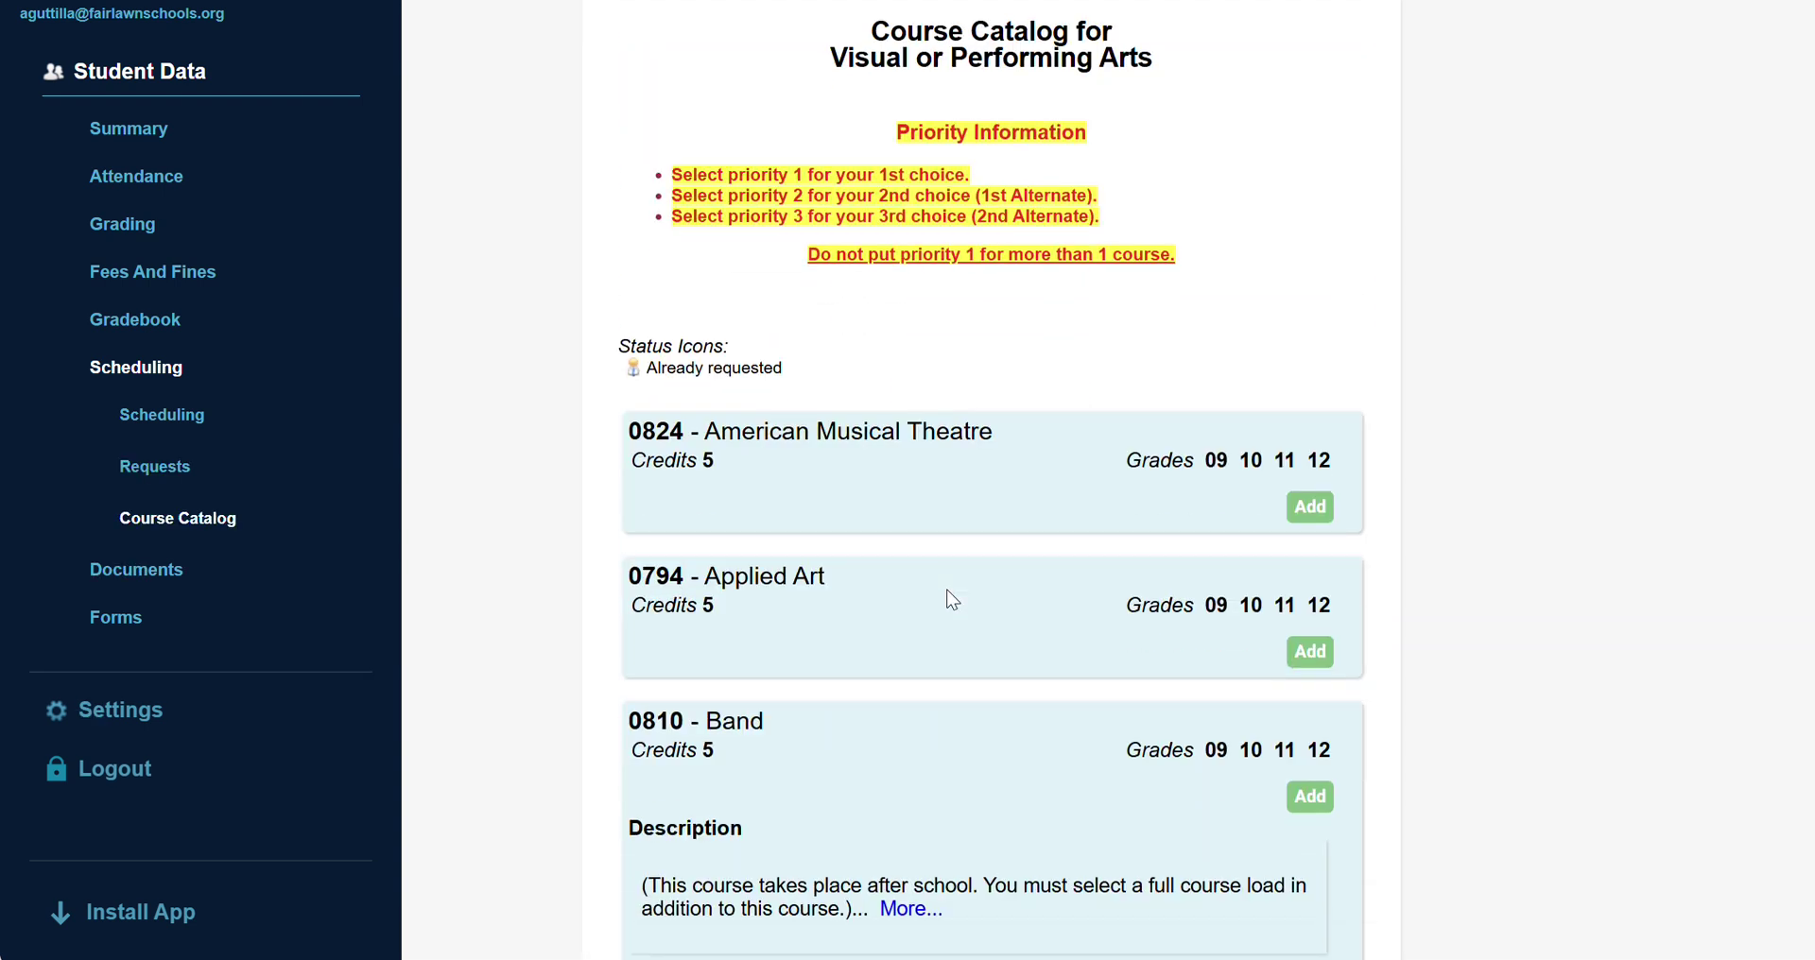
left_click(1317, 794)
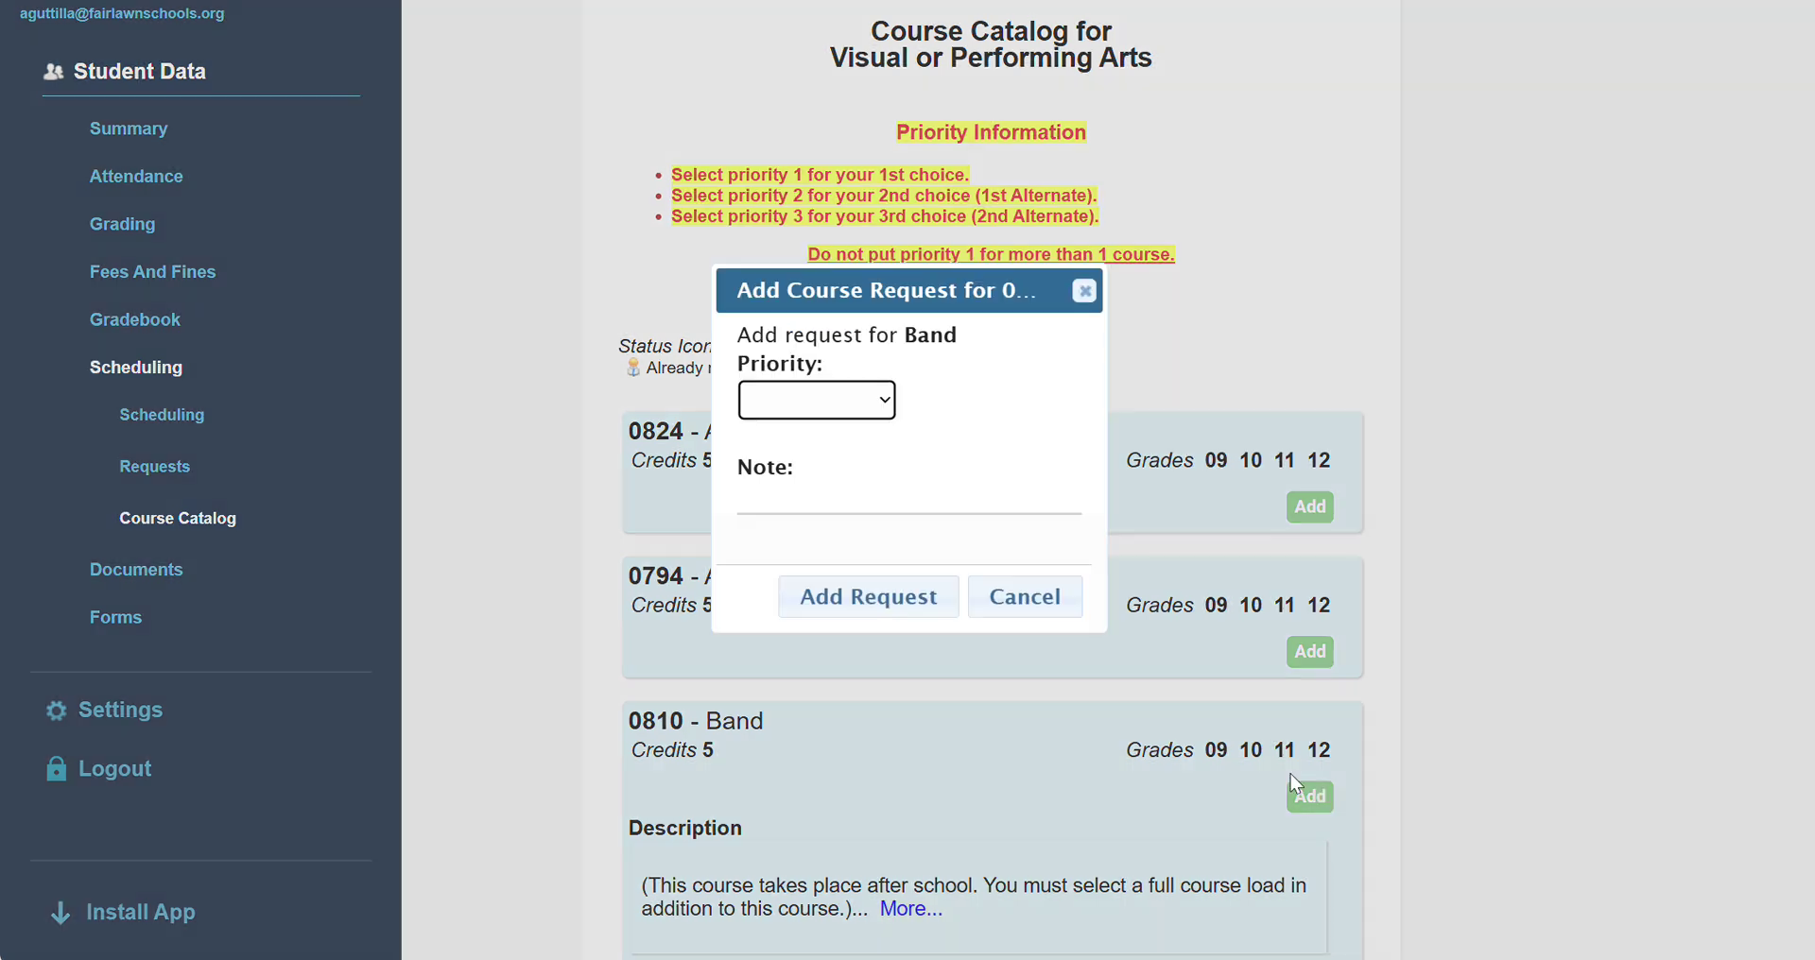
left_click(907, 603)
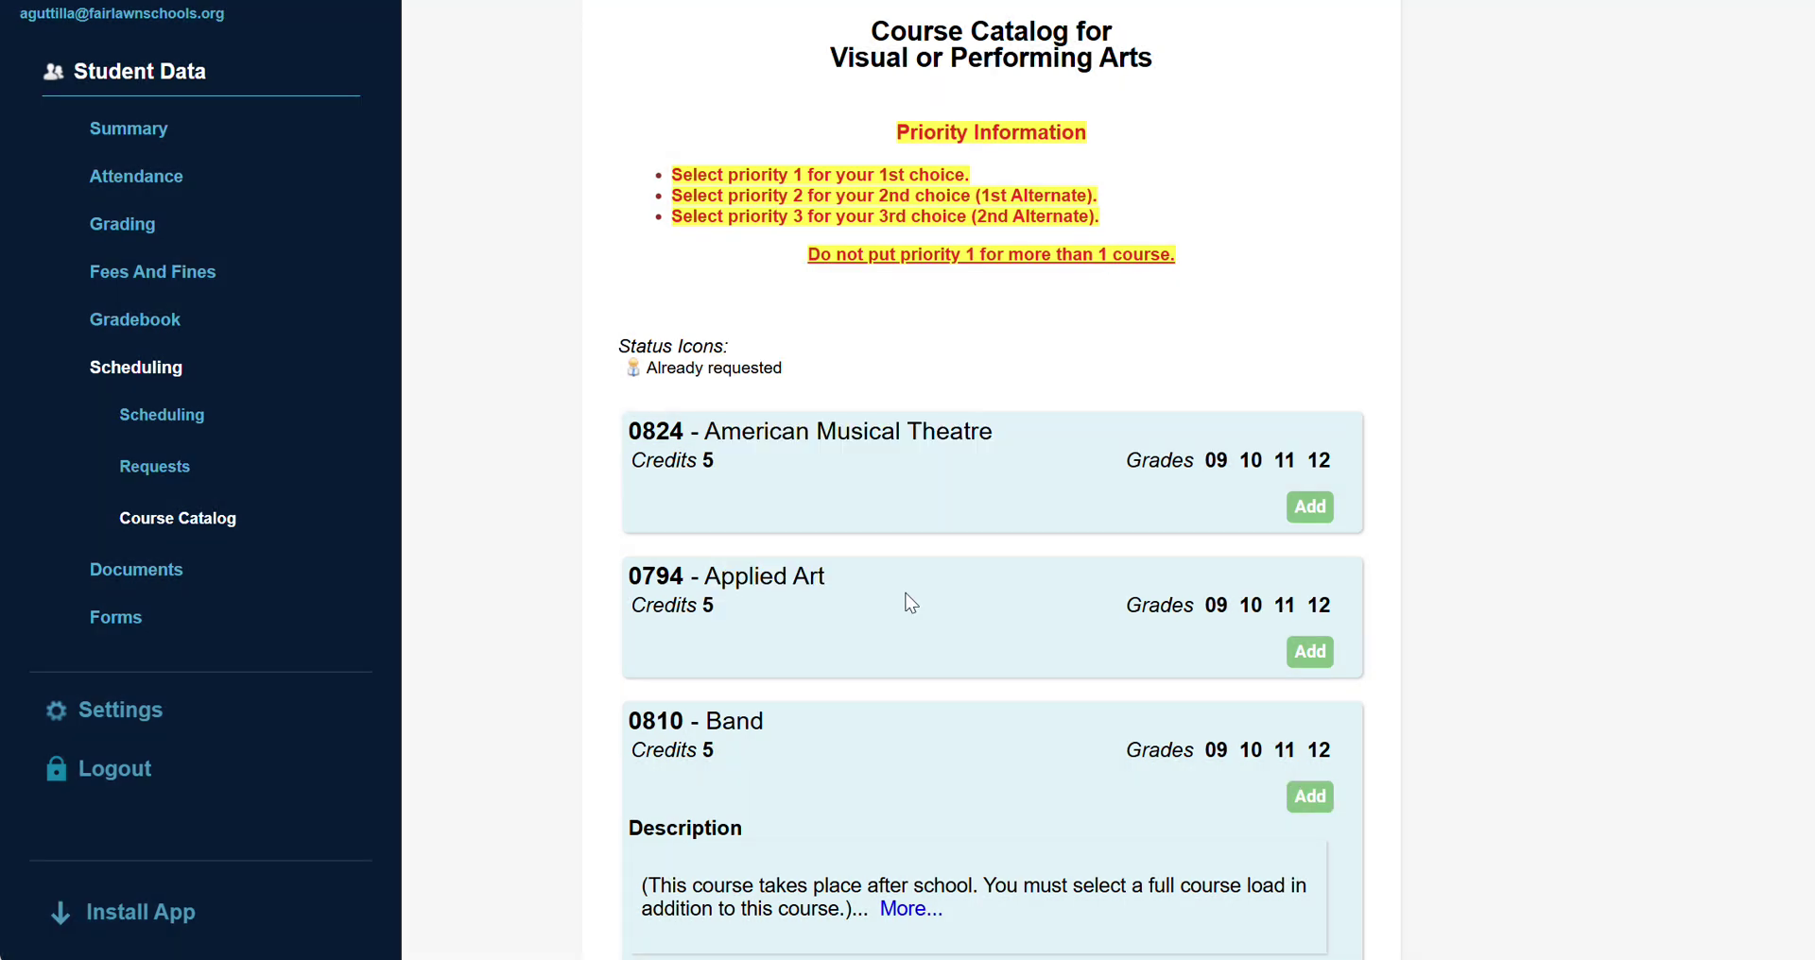
scroll(910, 603, "down", 6)
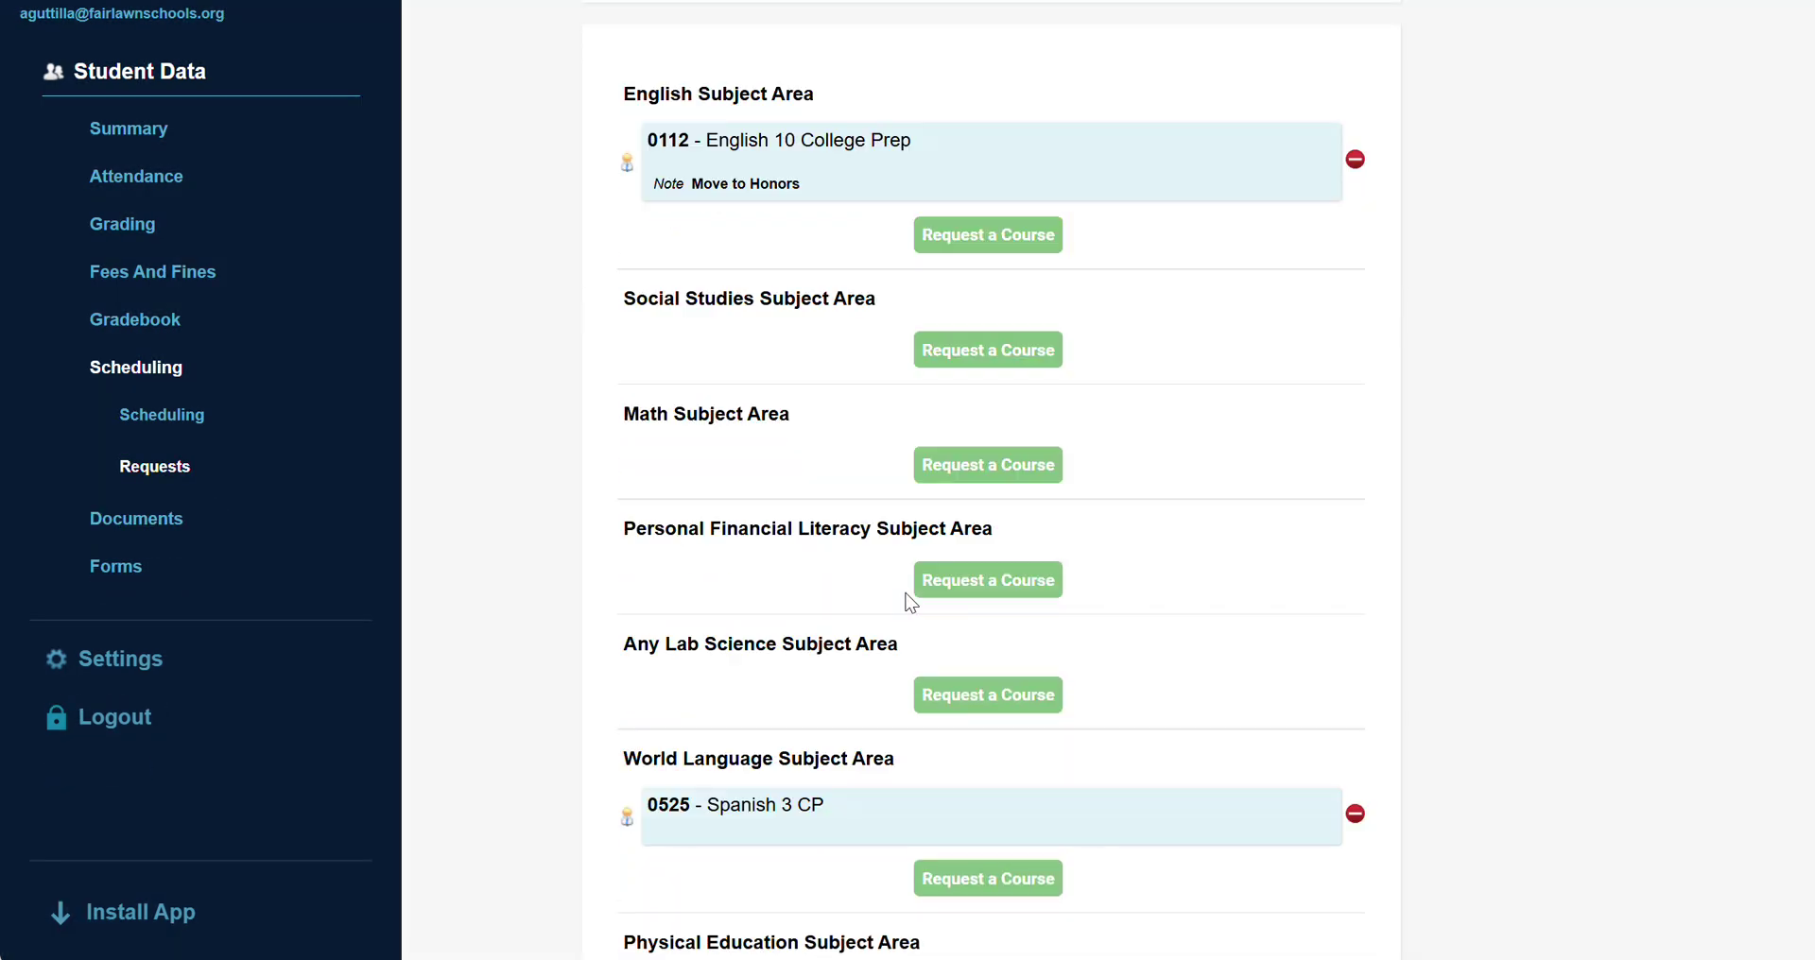
scroll(912, 596, "down", 2)
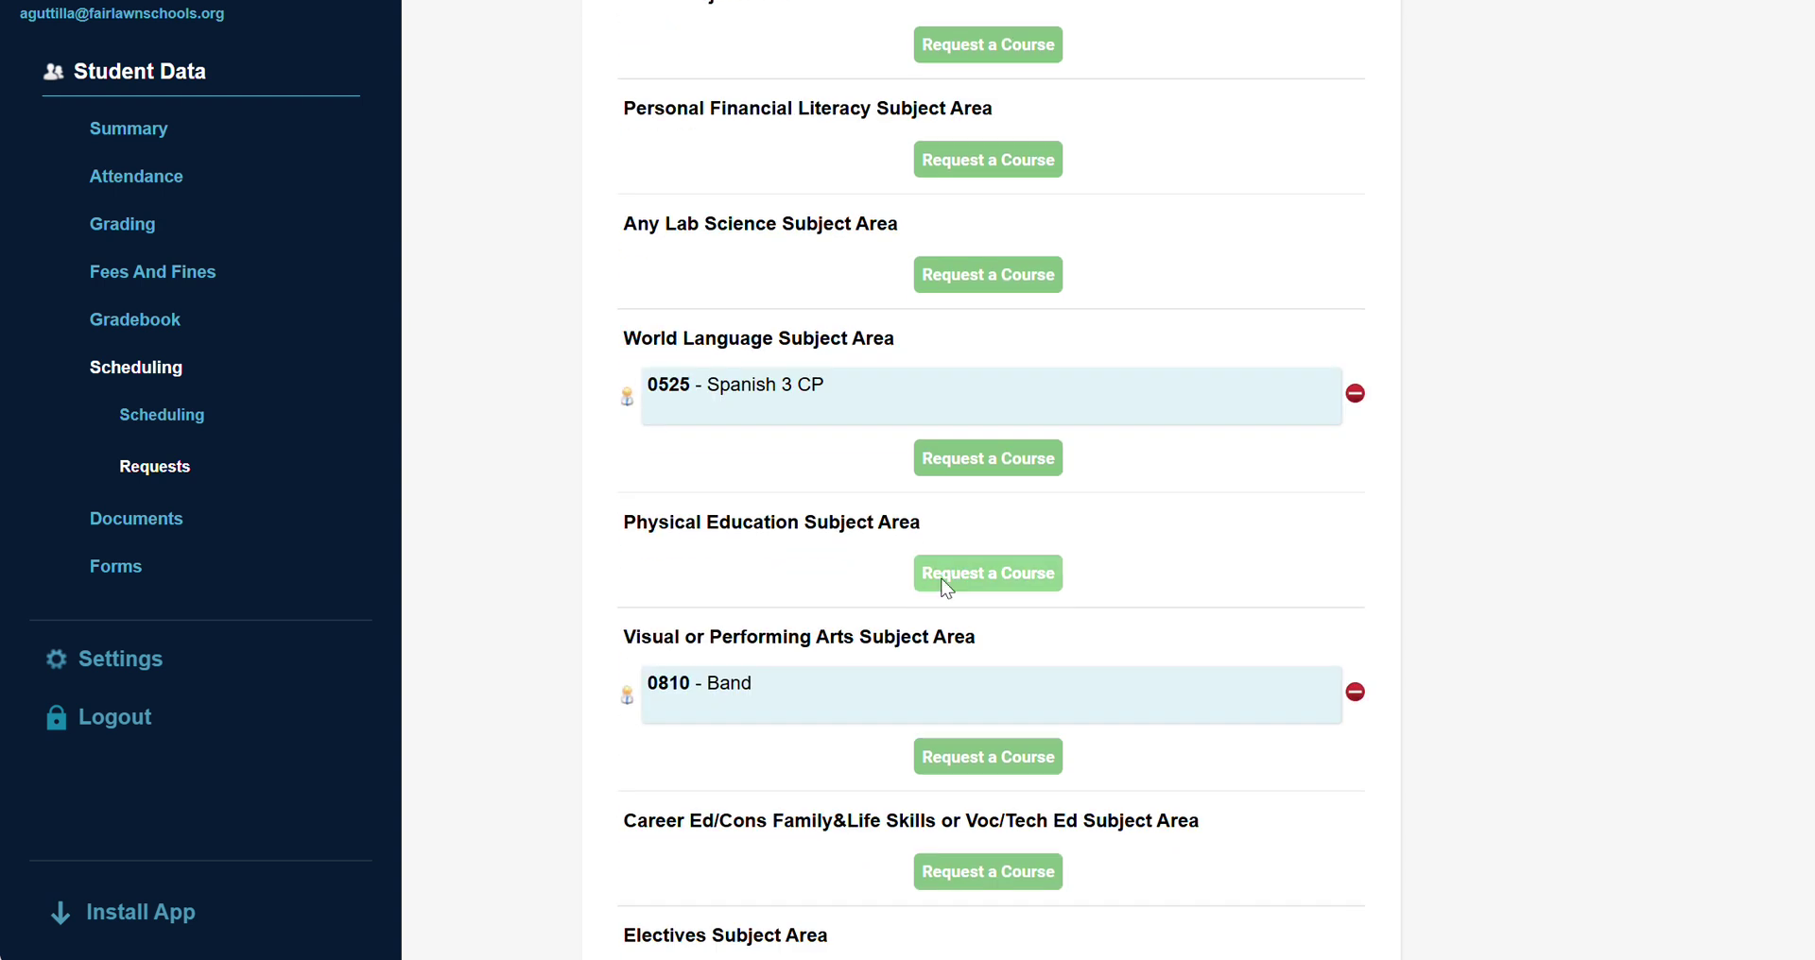
Request 0911 Physical Education 10/Driver Ed Theory from the Physical Education catalog.
left_click(945, 584)
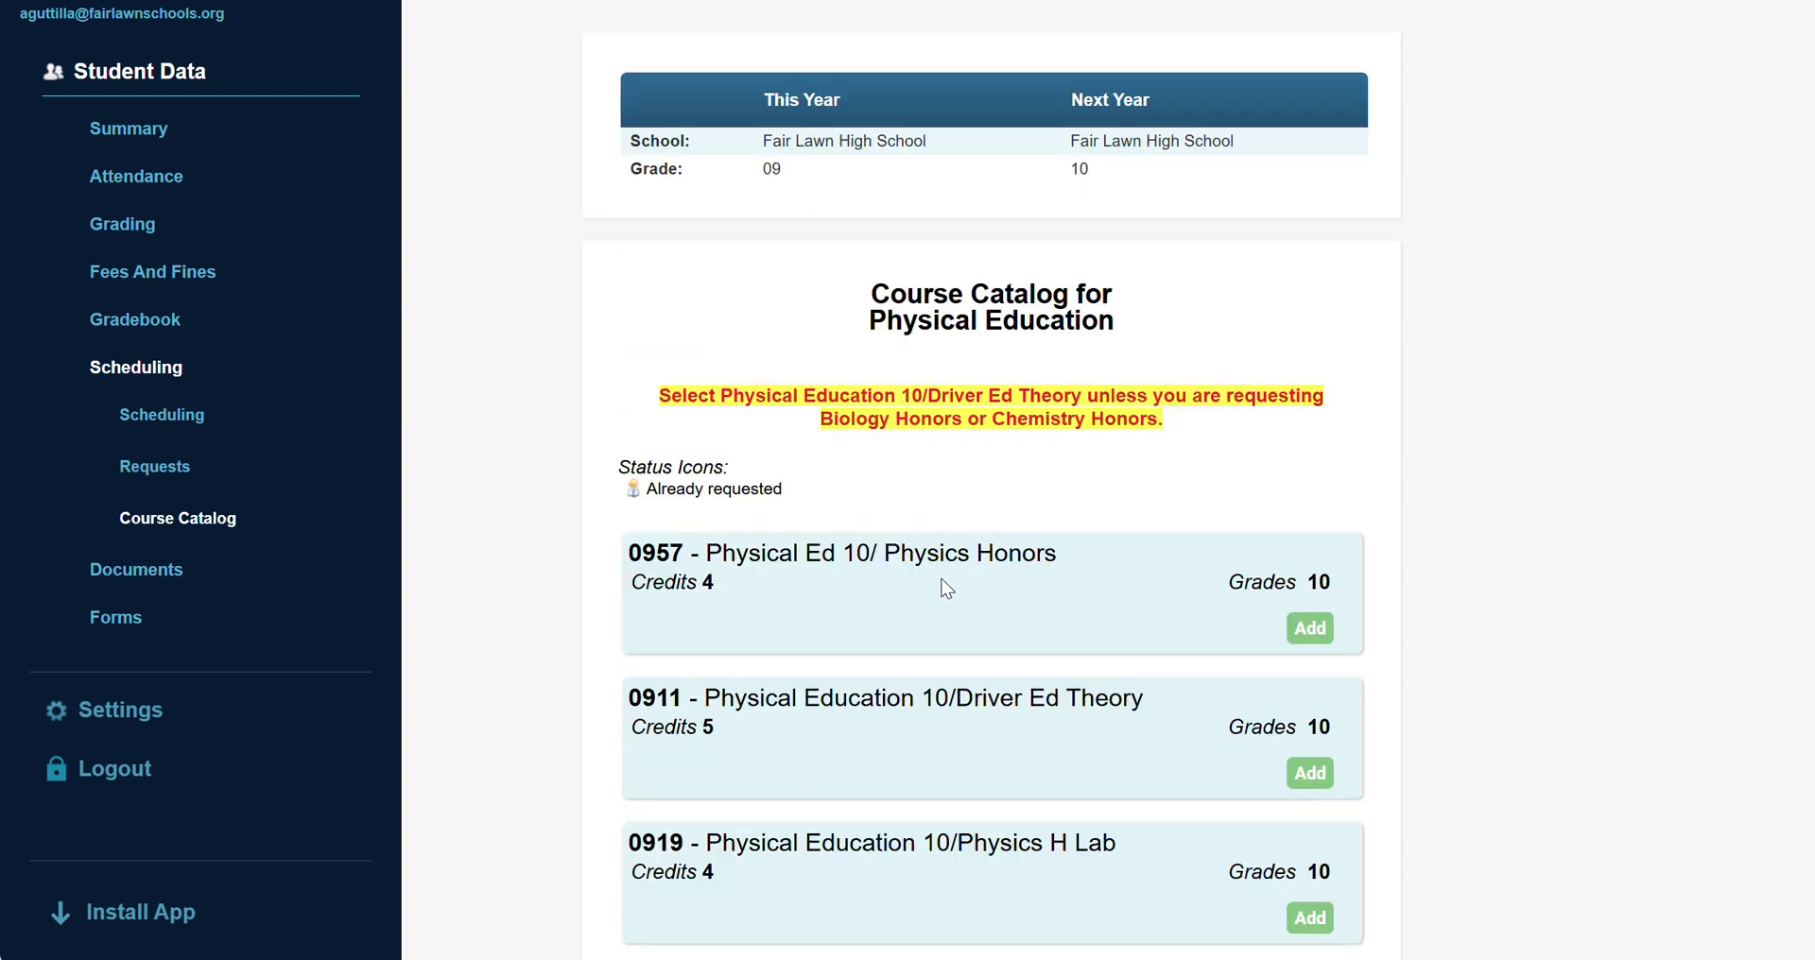
scroll(945, 588, "down", 1)
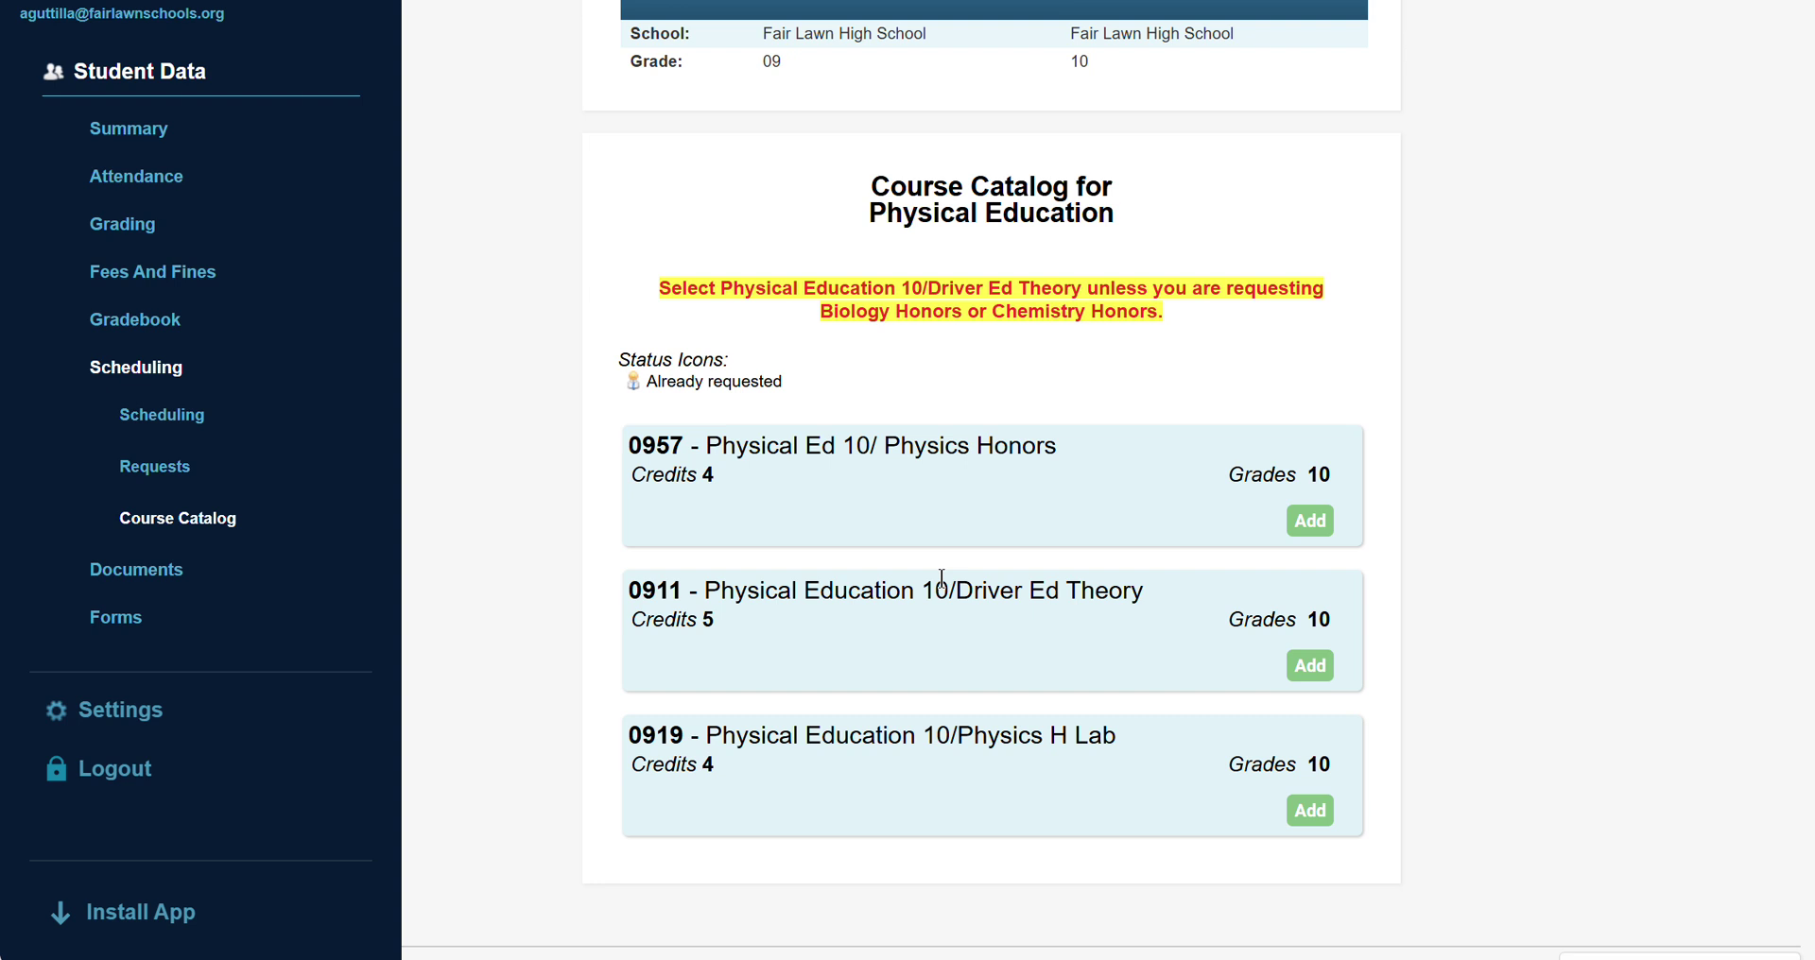
left_click(1301, 670)
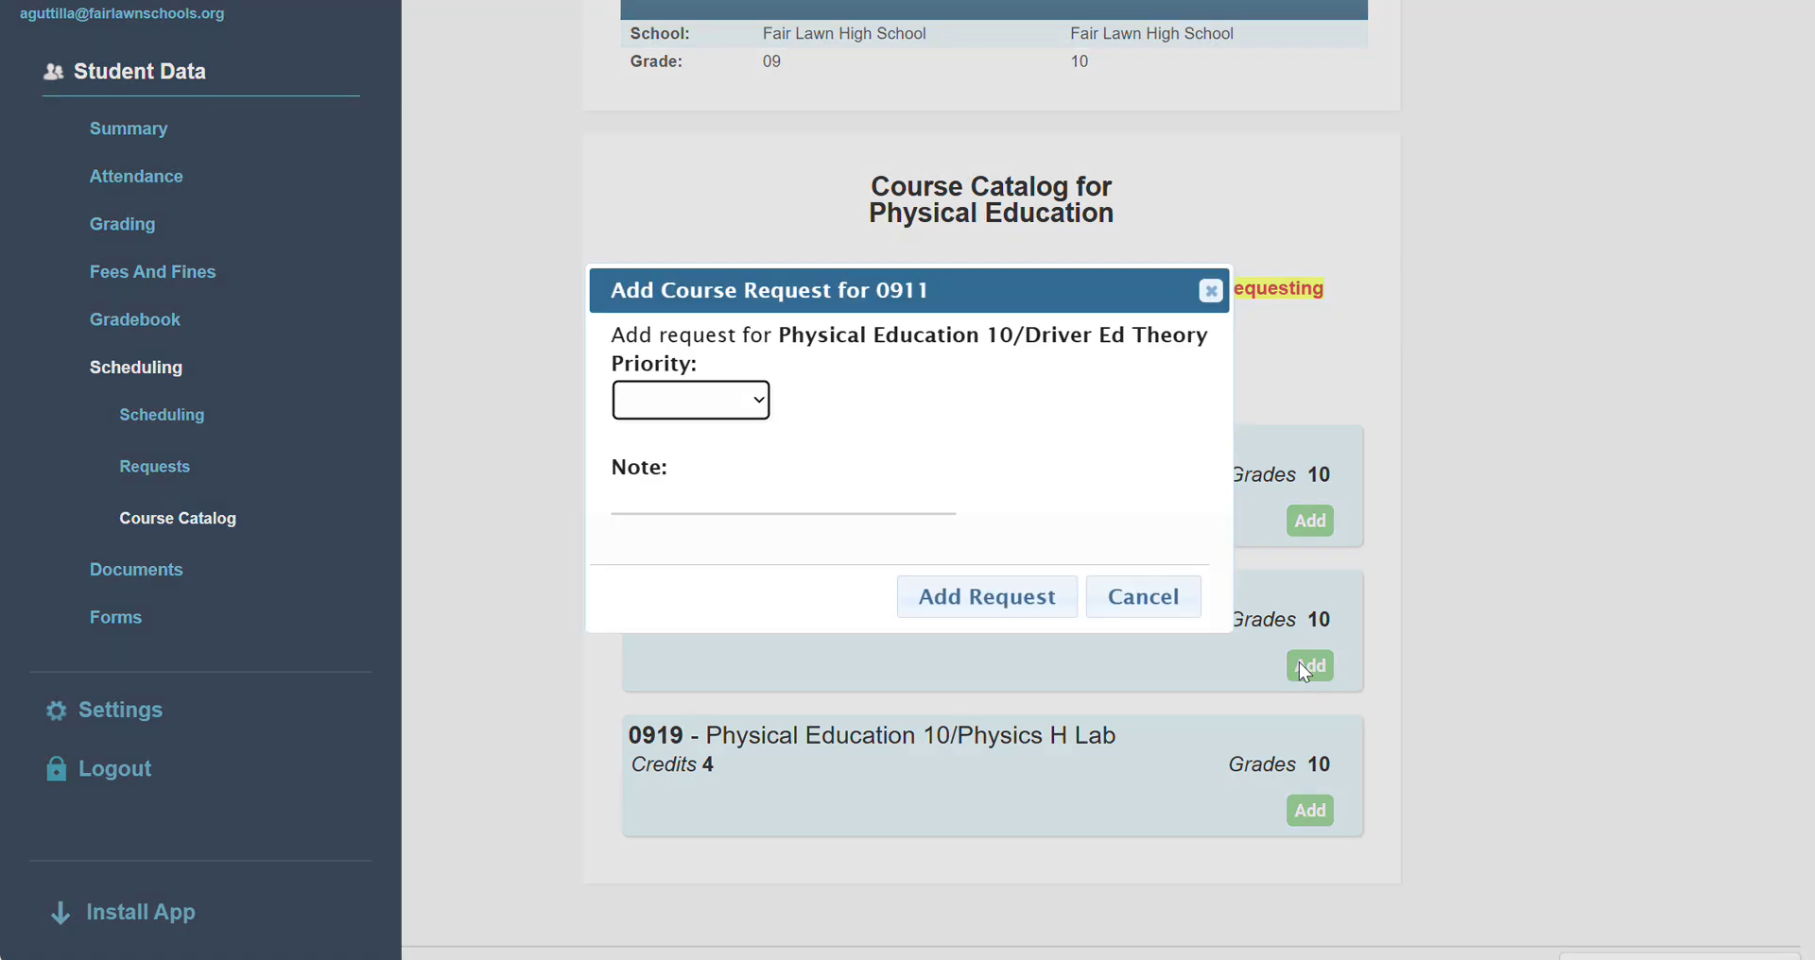
left_click(1013, 610)
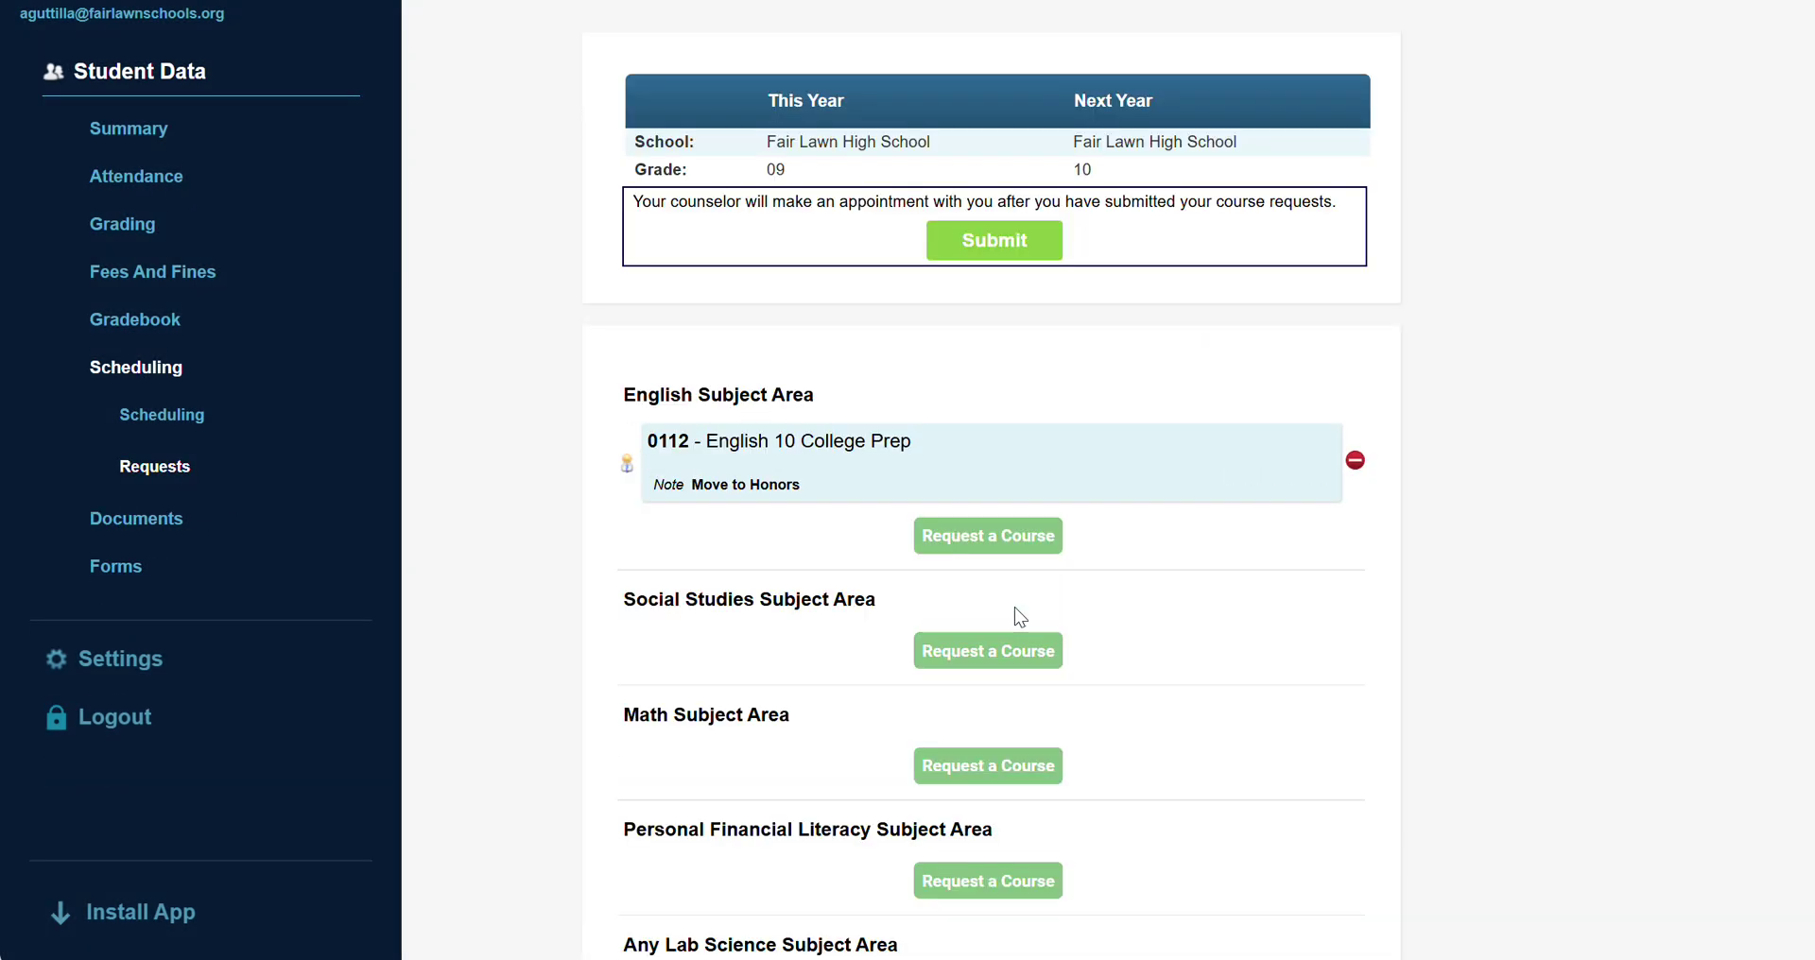
scroll(1013, 607, "down", 10)
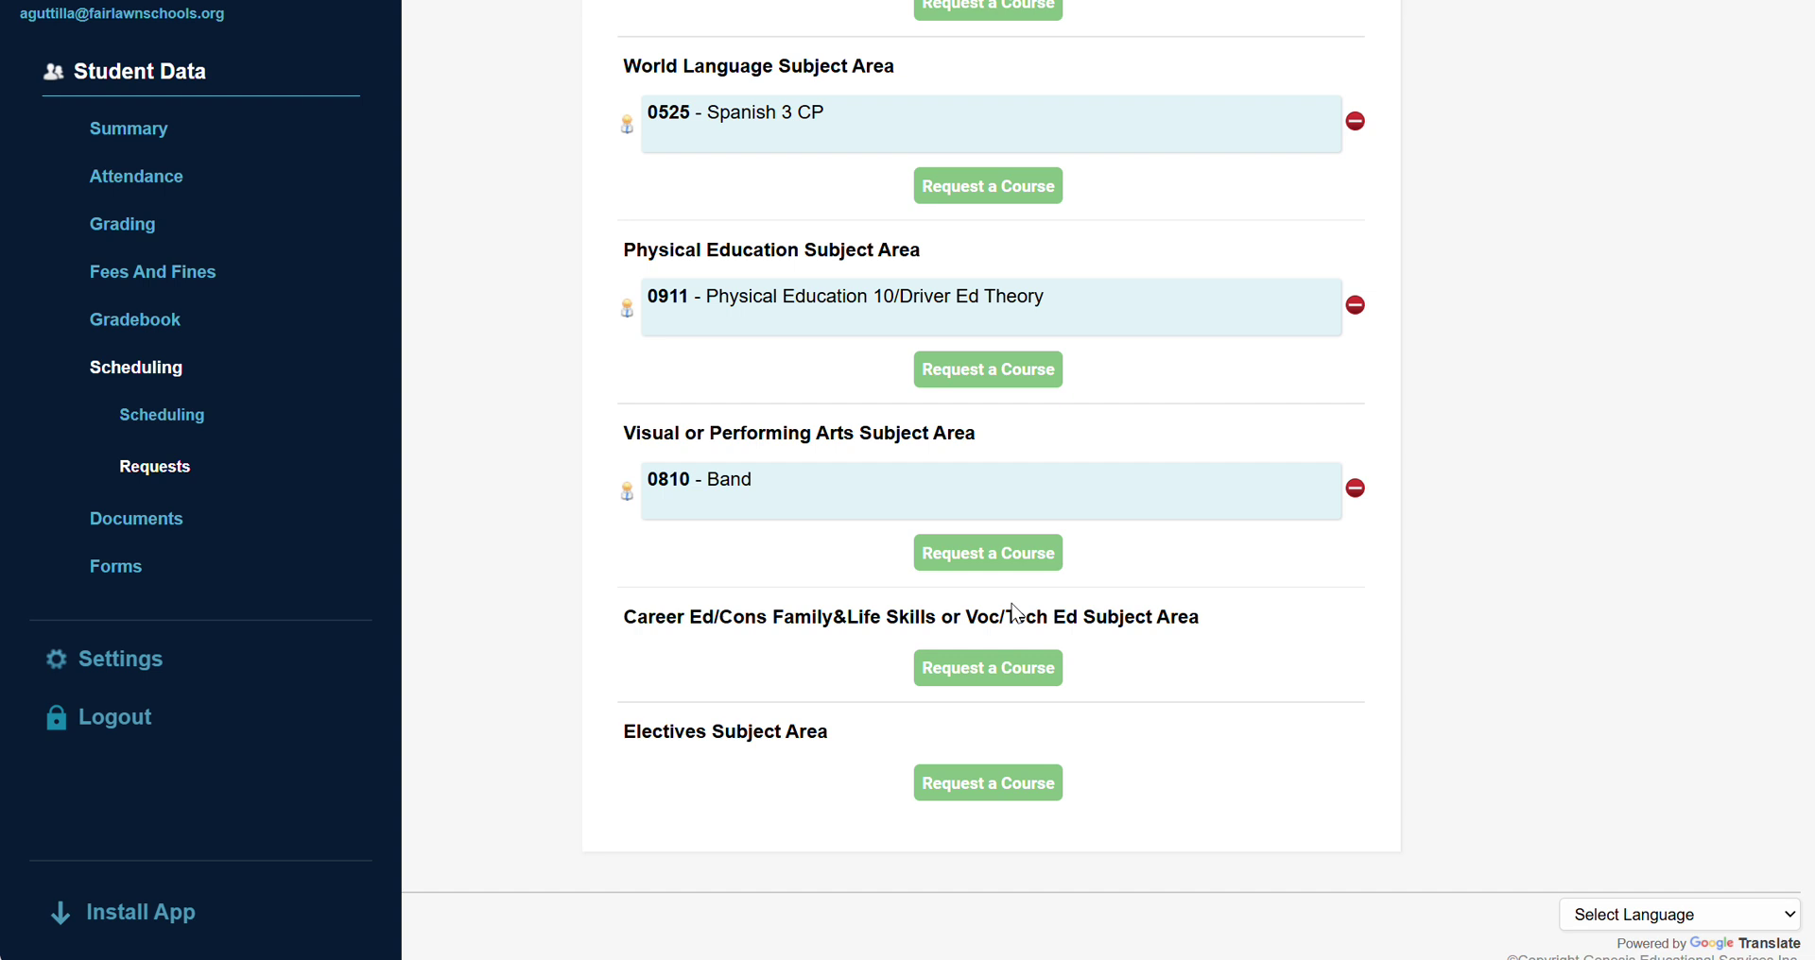
Request 0794 Applied Art under Visual or Performing Arts at priority 1 (Highest).
left_click(979, 567)
scroll(979, 567, "down", 3)
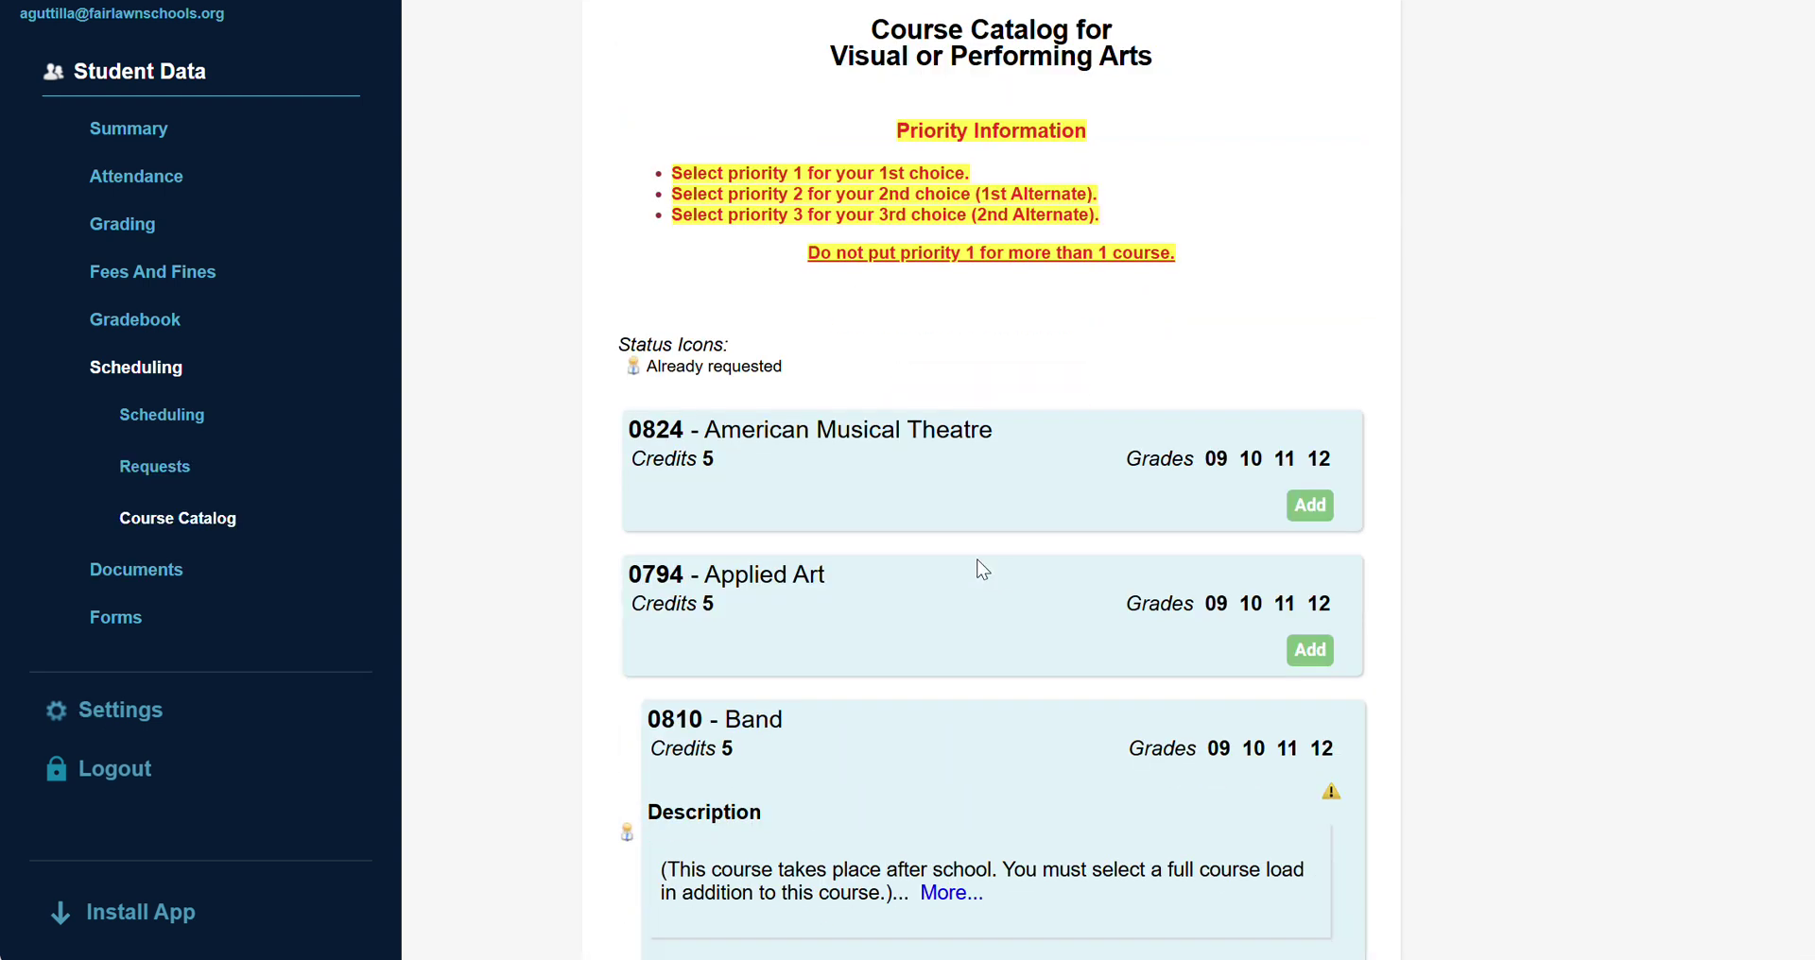
left_click(1308, 648)
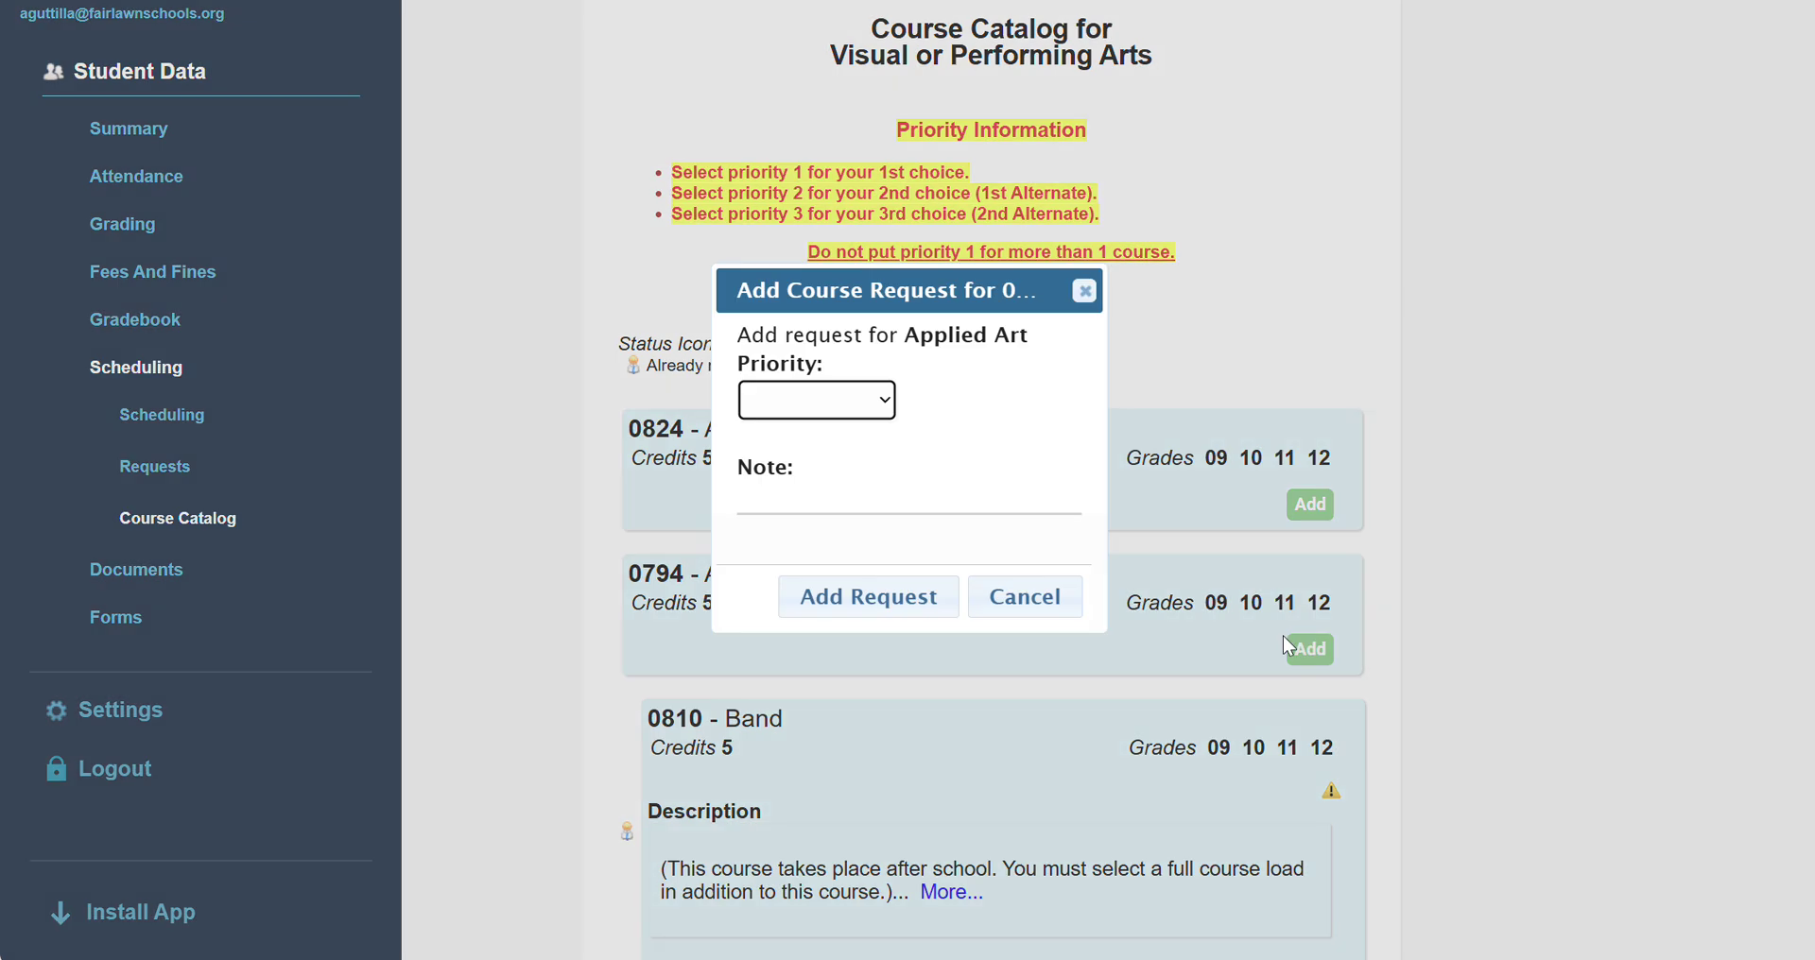
left_click(860, 418)
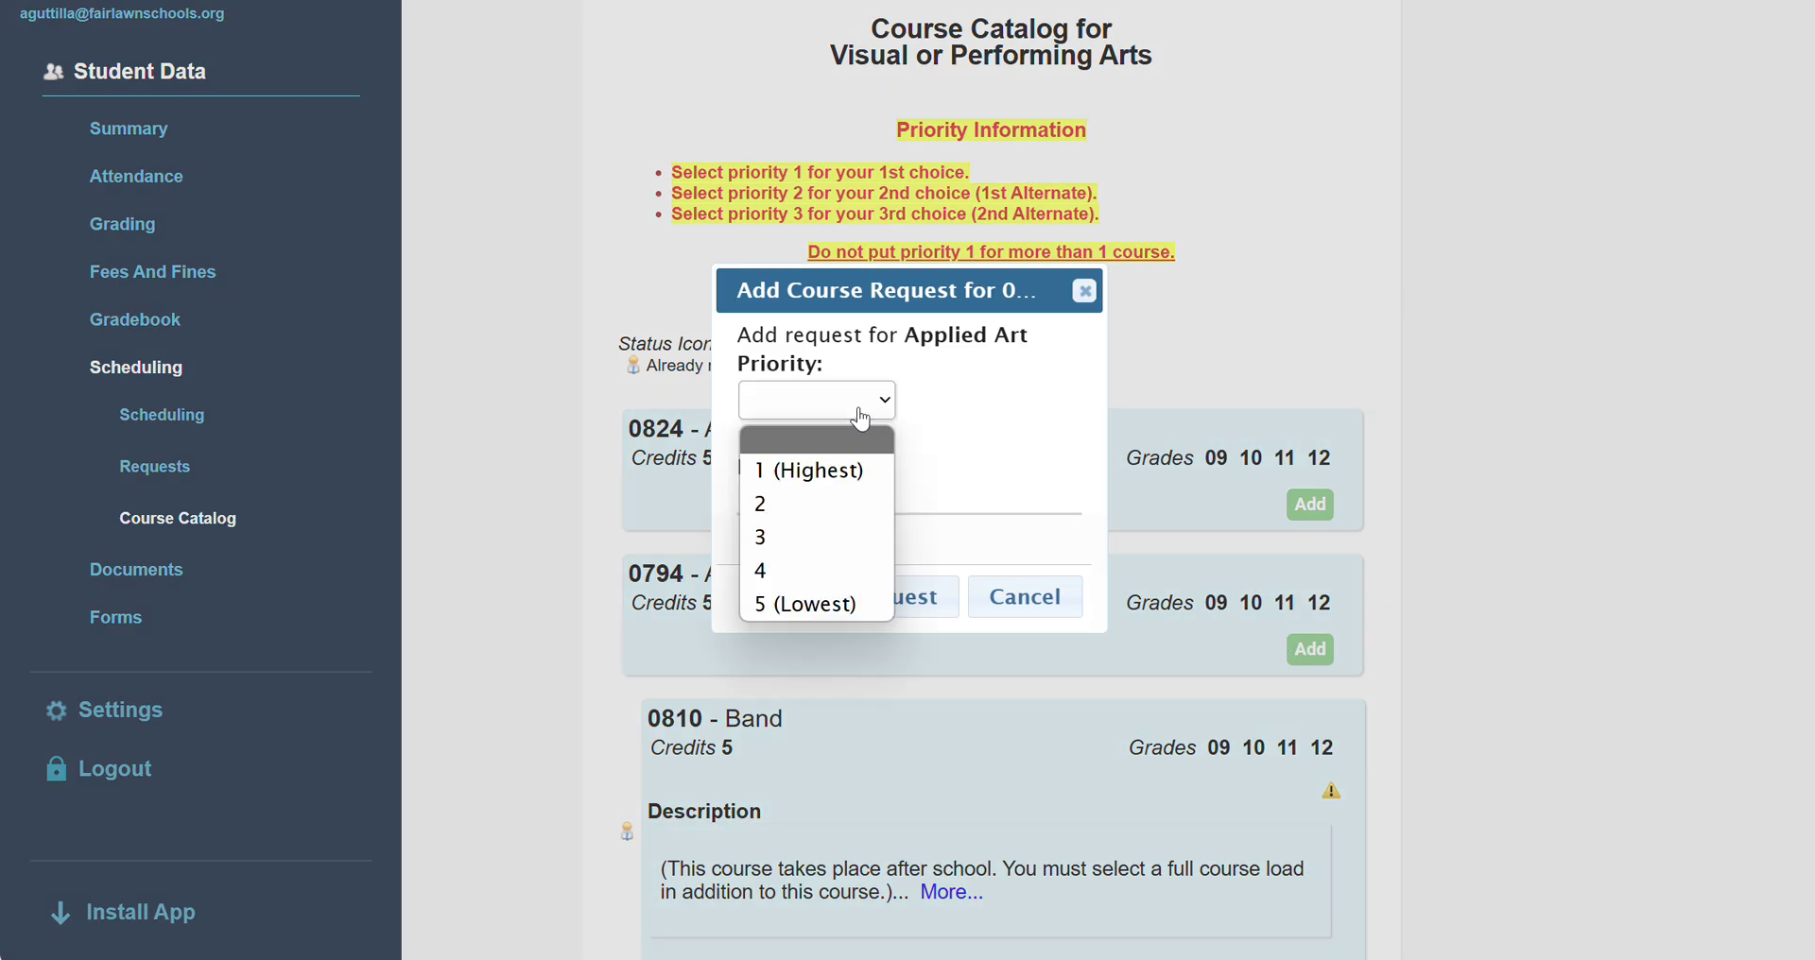
left_click(841, 469)
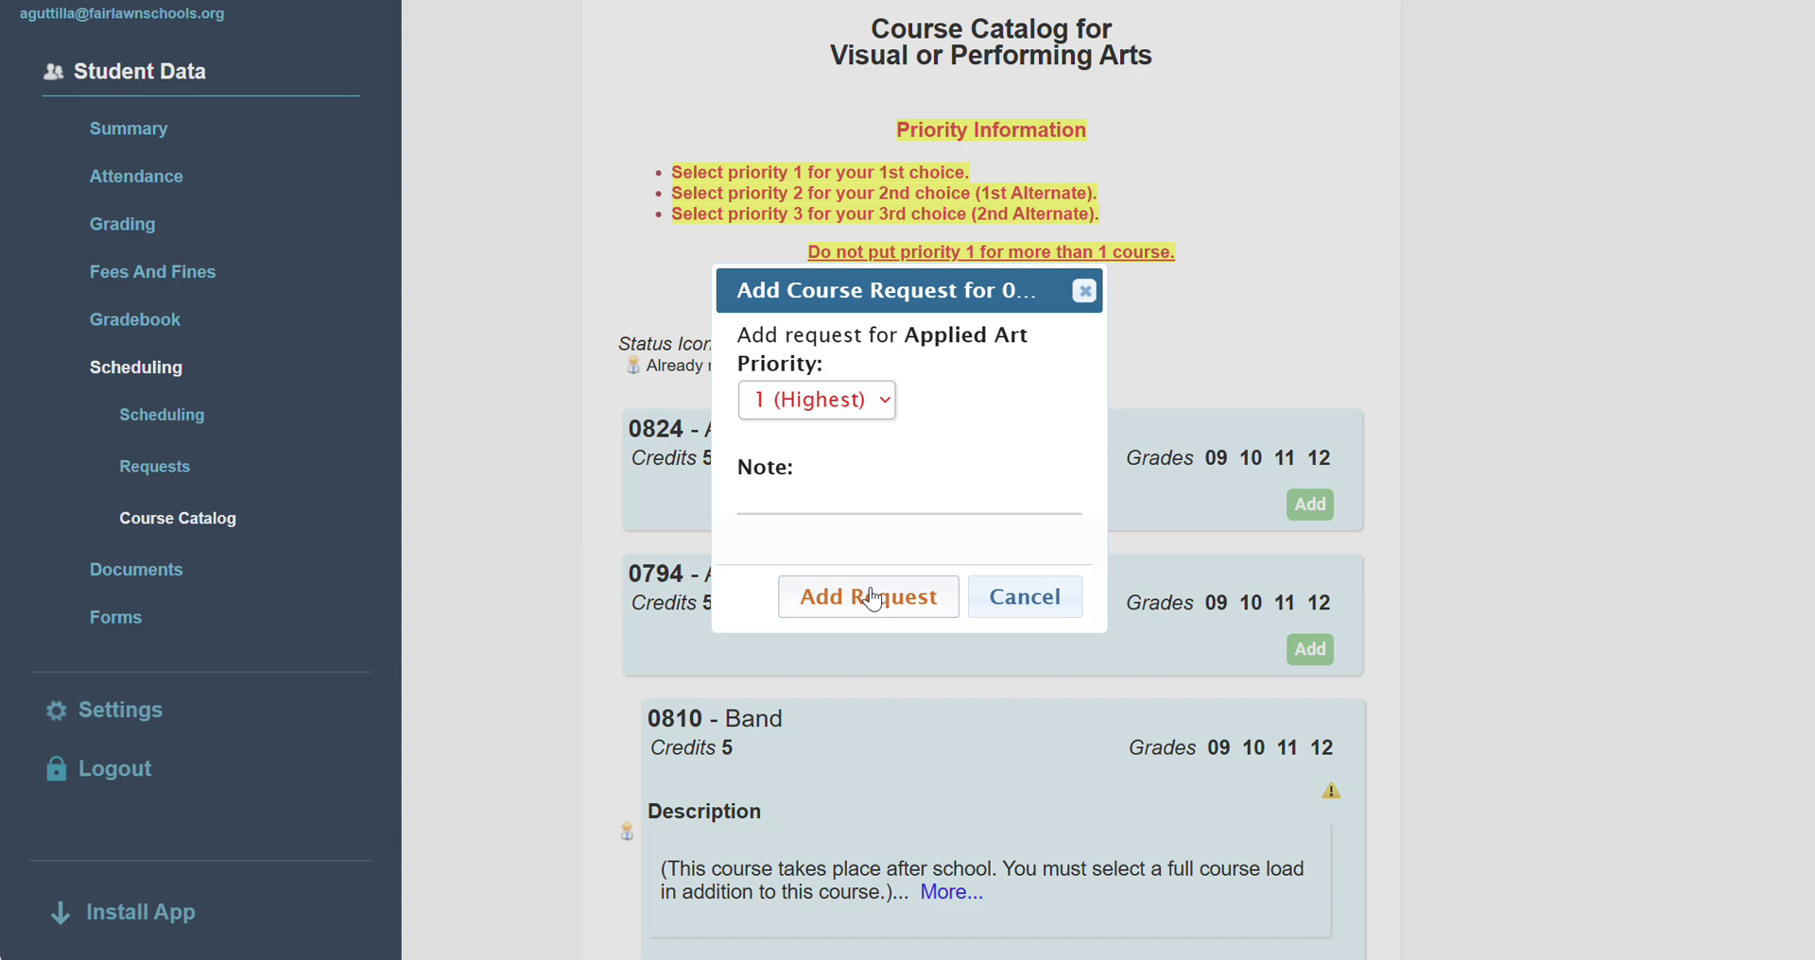
left_click(868, 596)
scroll(875, 599, "down", 8)
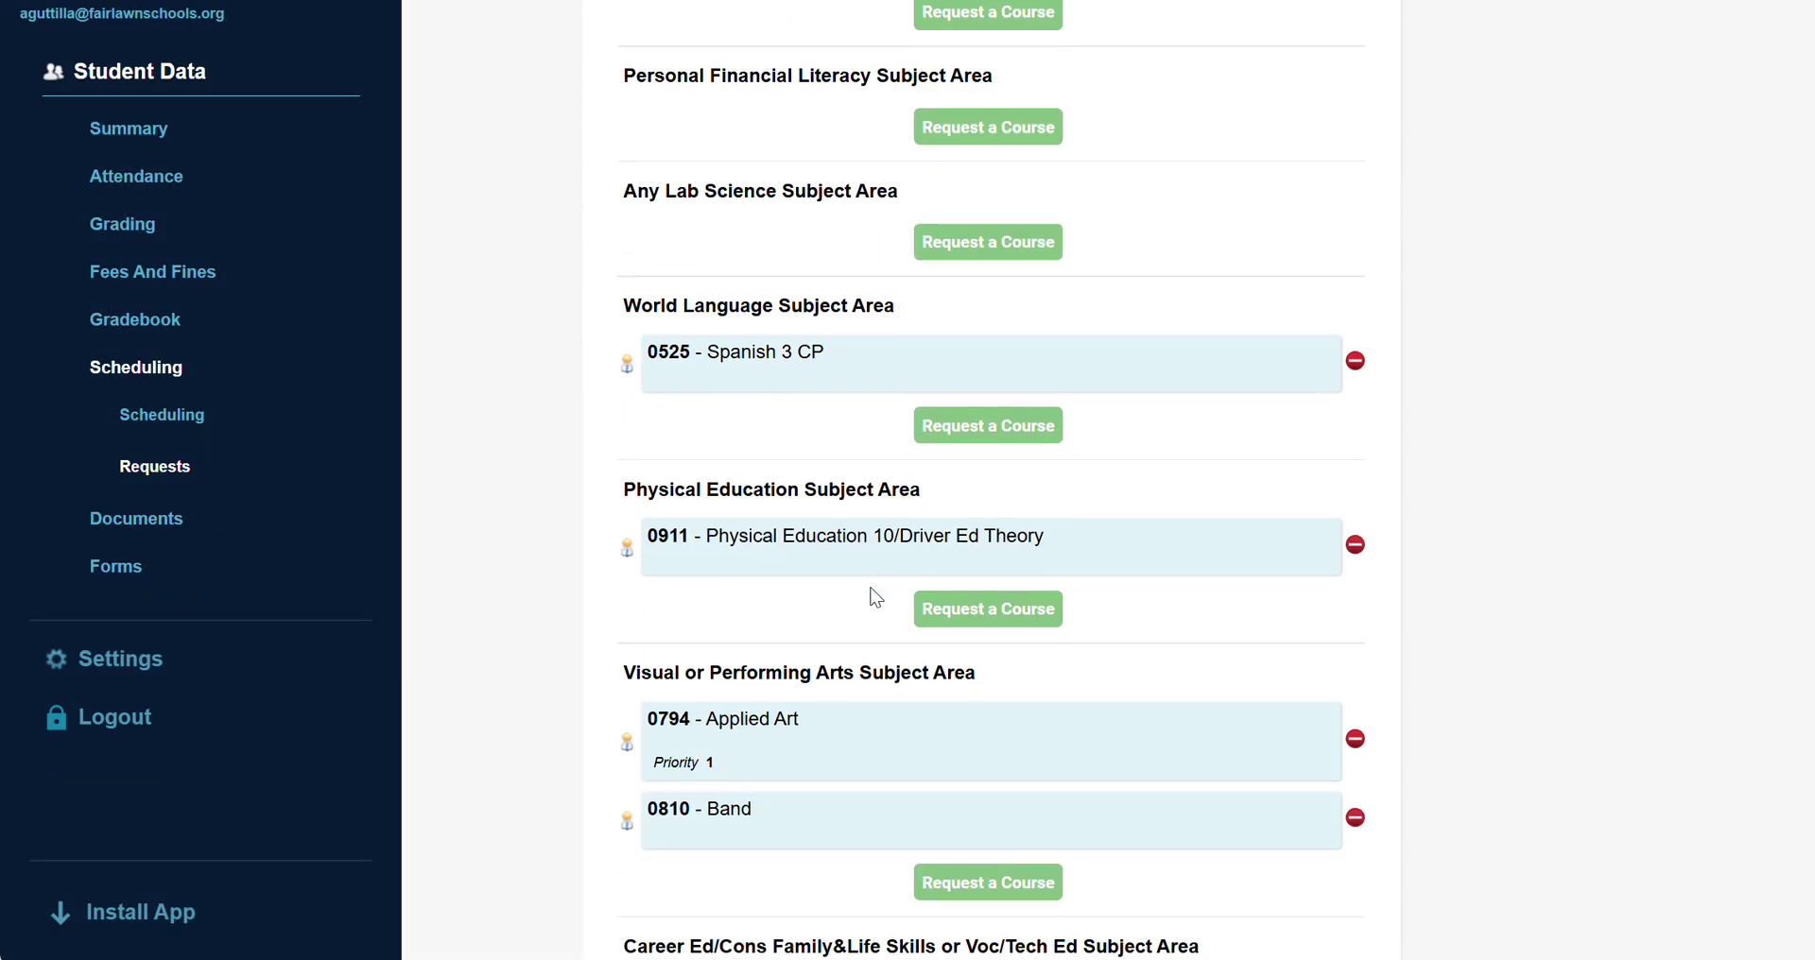
scroll(874, 596, "down", 3)
Request 0161 Drama 1 from the Visual or Performing Arts catalog at priority 3.
left_click(962, 641)
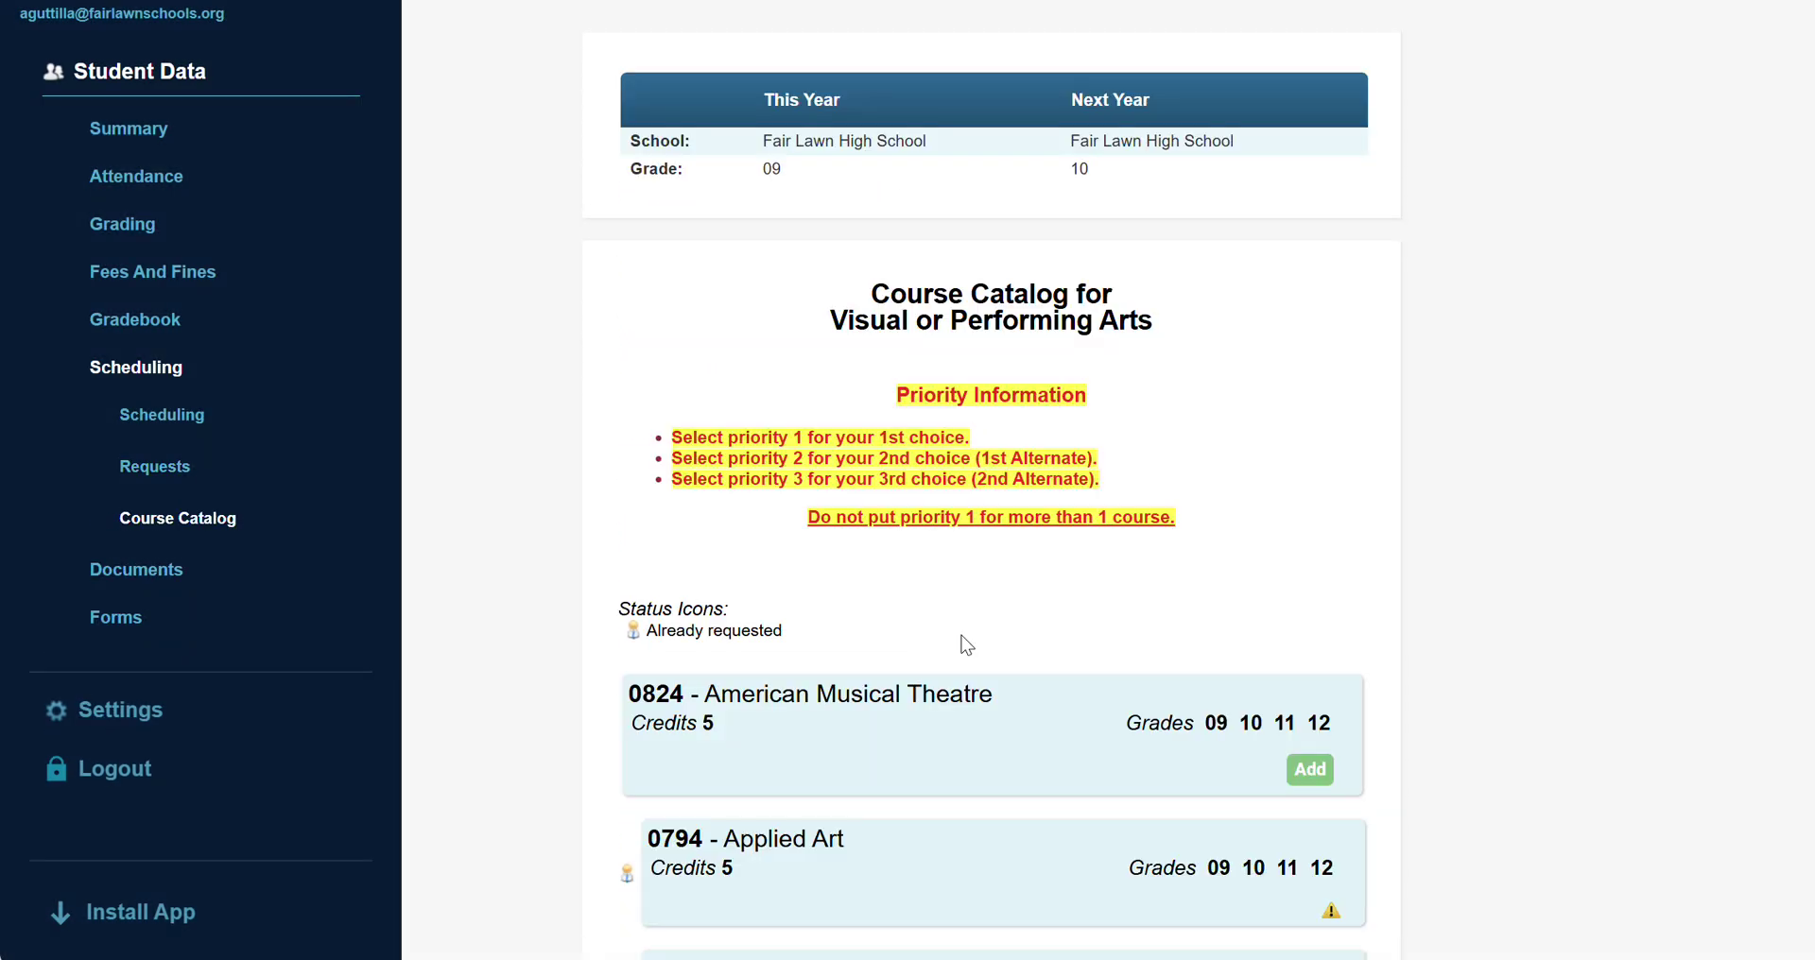
scroll(966, 645, "down", 10)
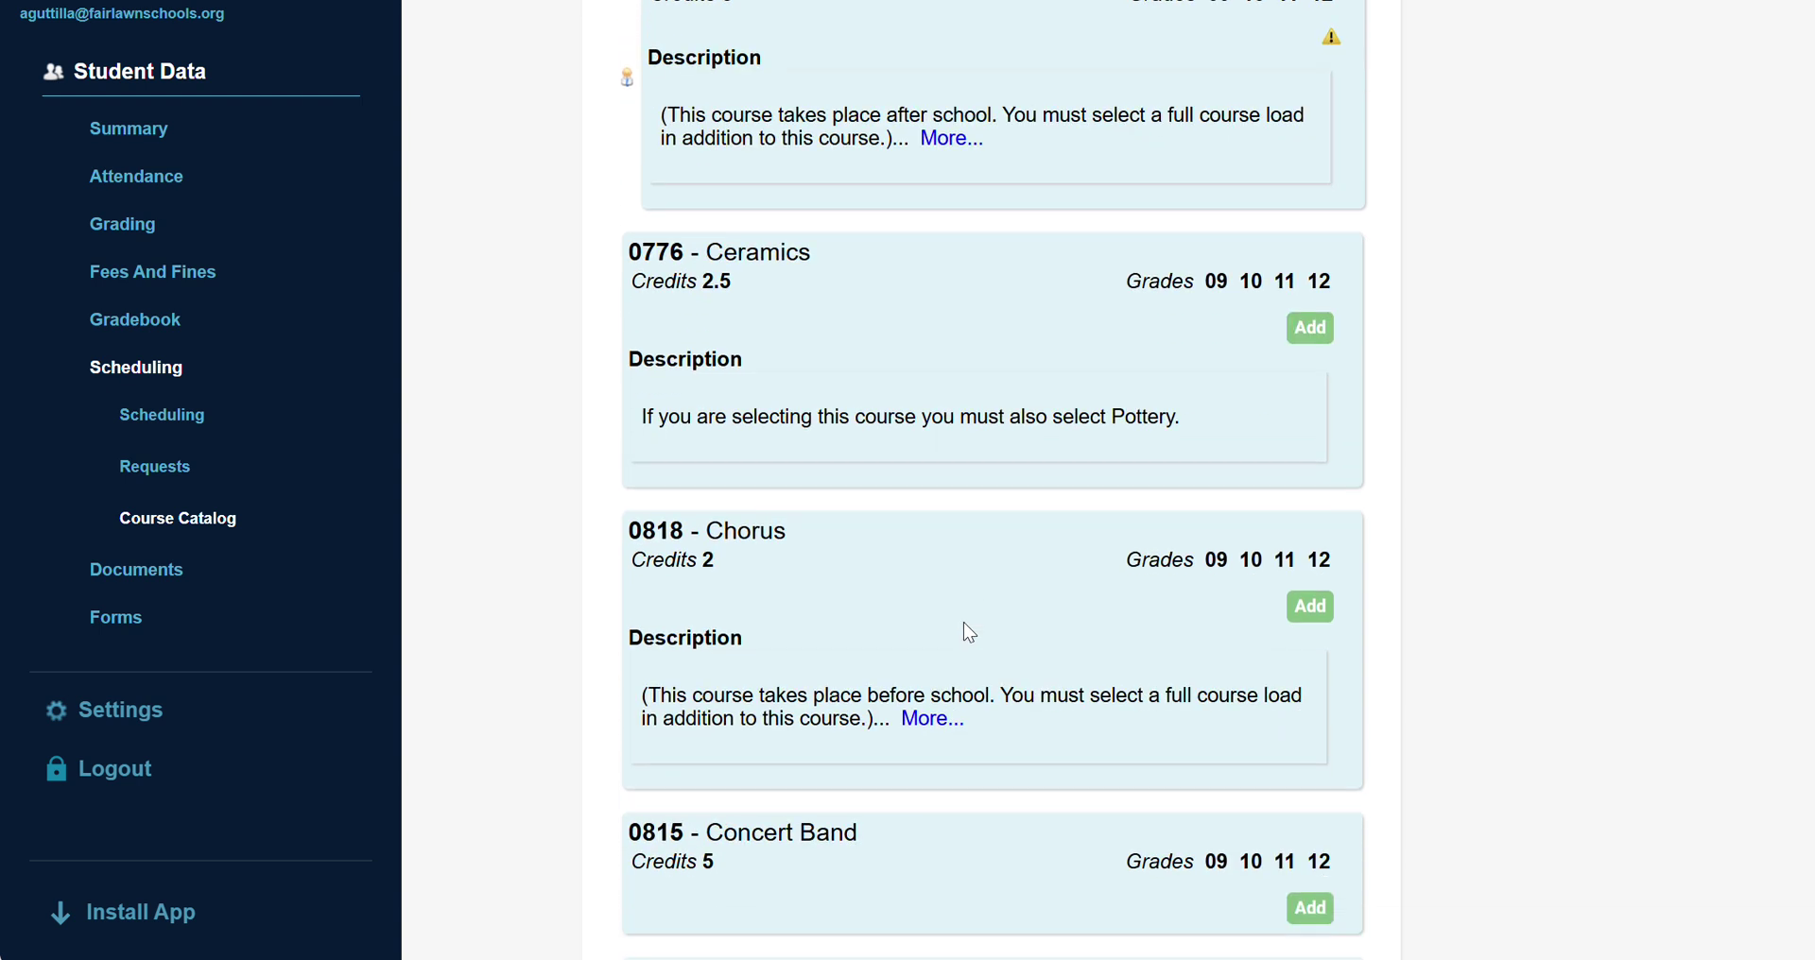
scroll(962, 624, "down", 6)
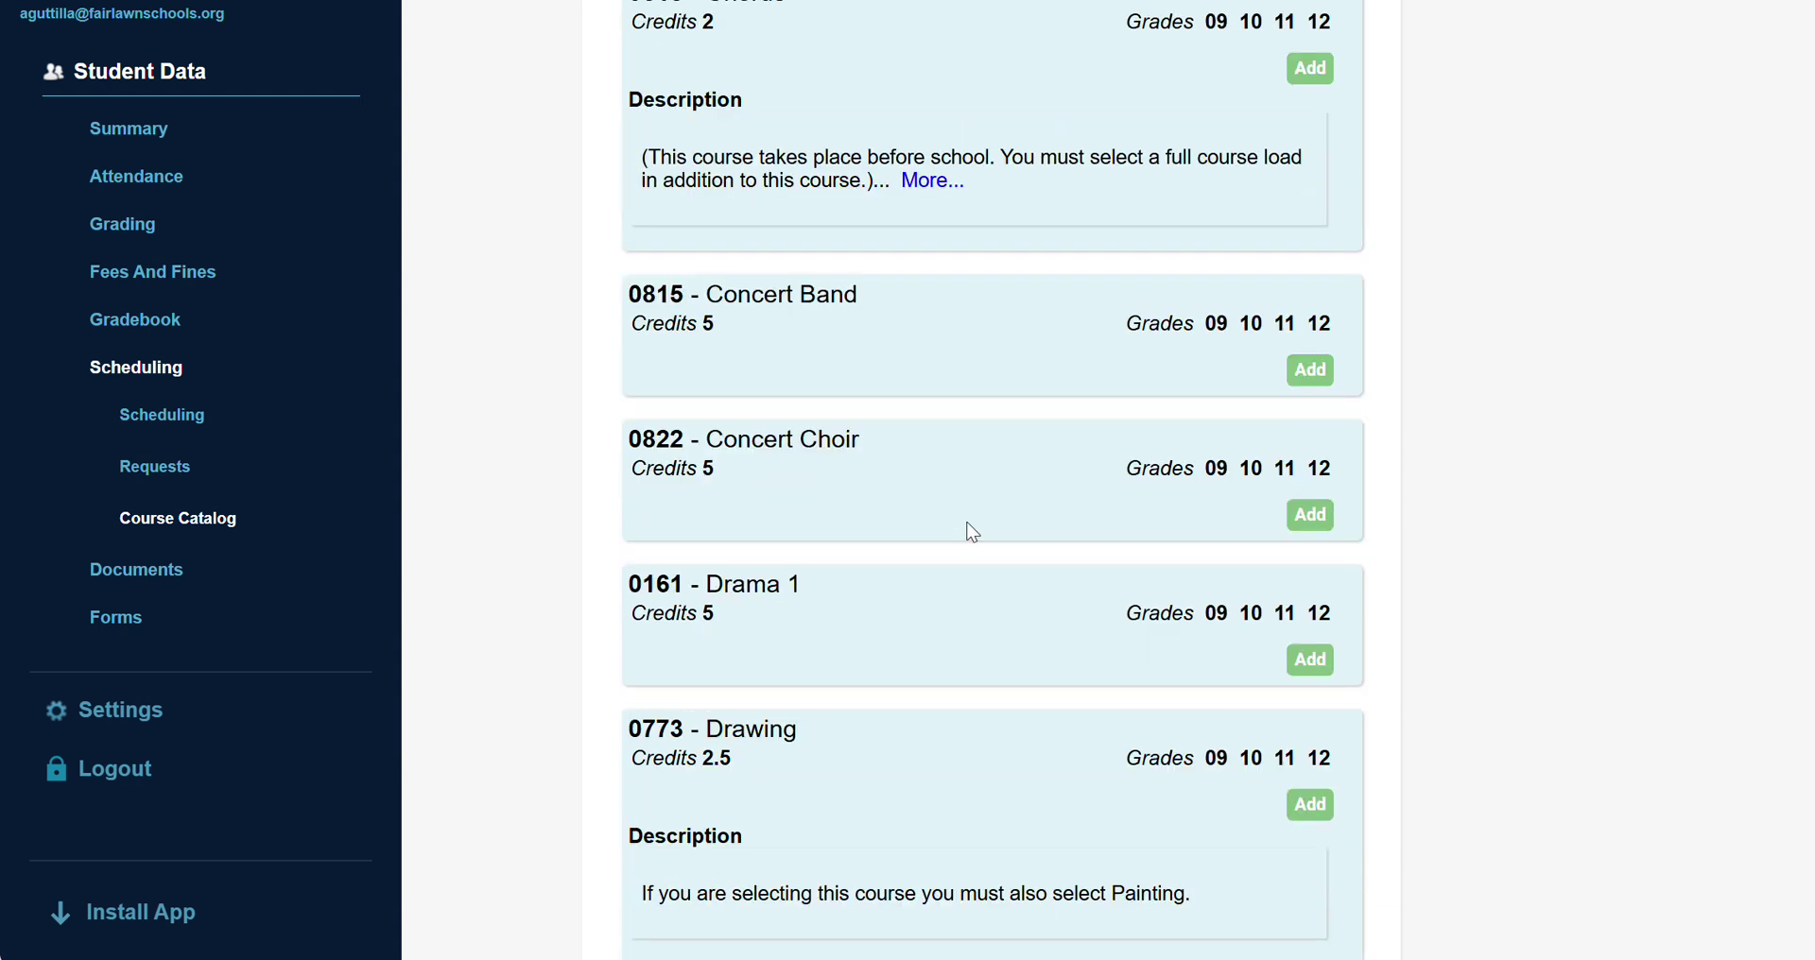
left_click(1302, 631)
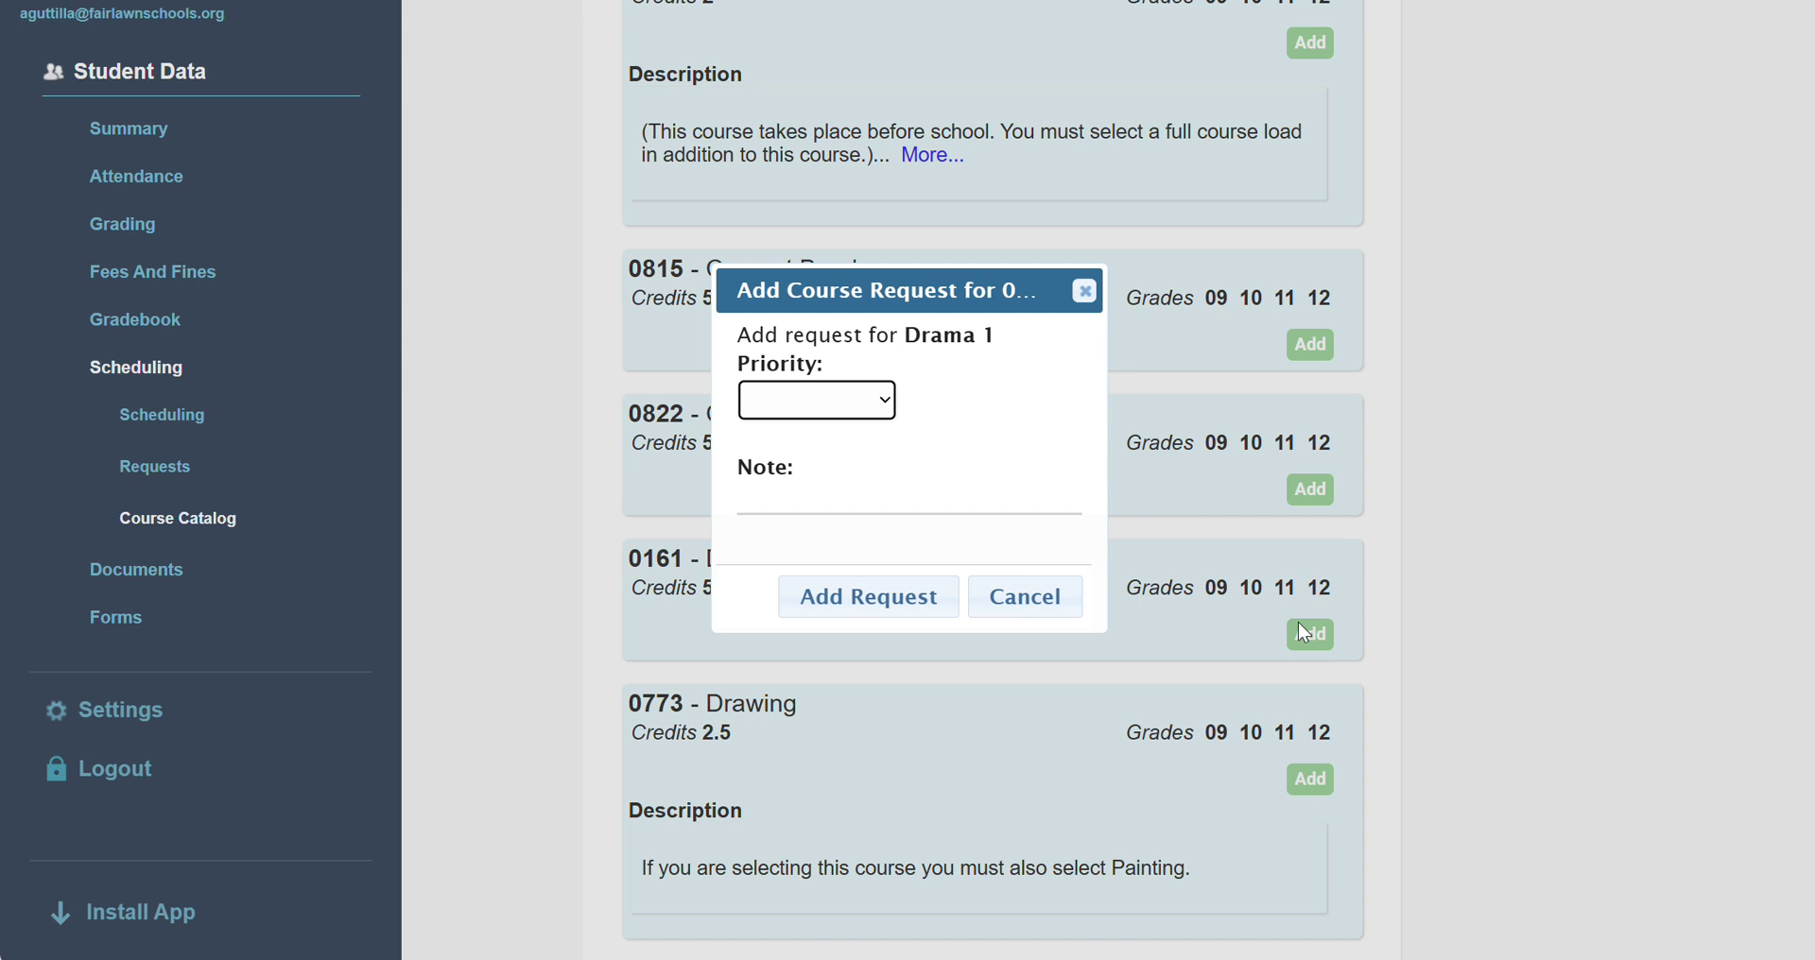
left_click(850, 404)
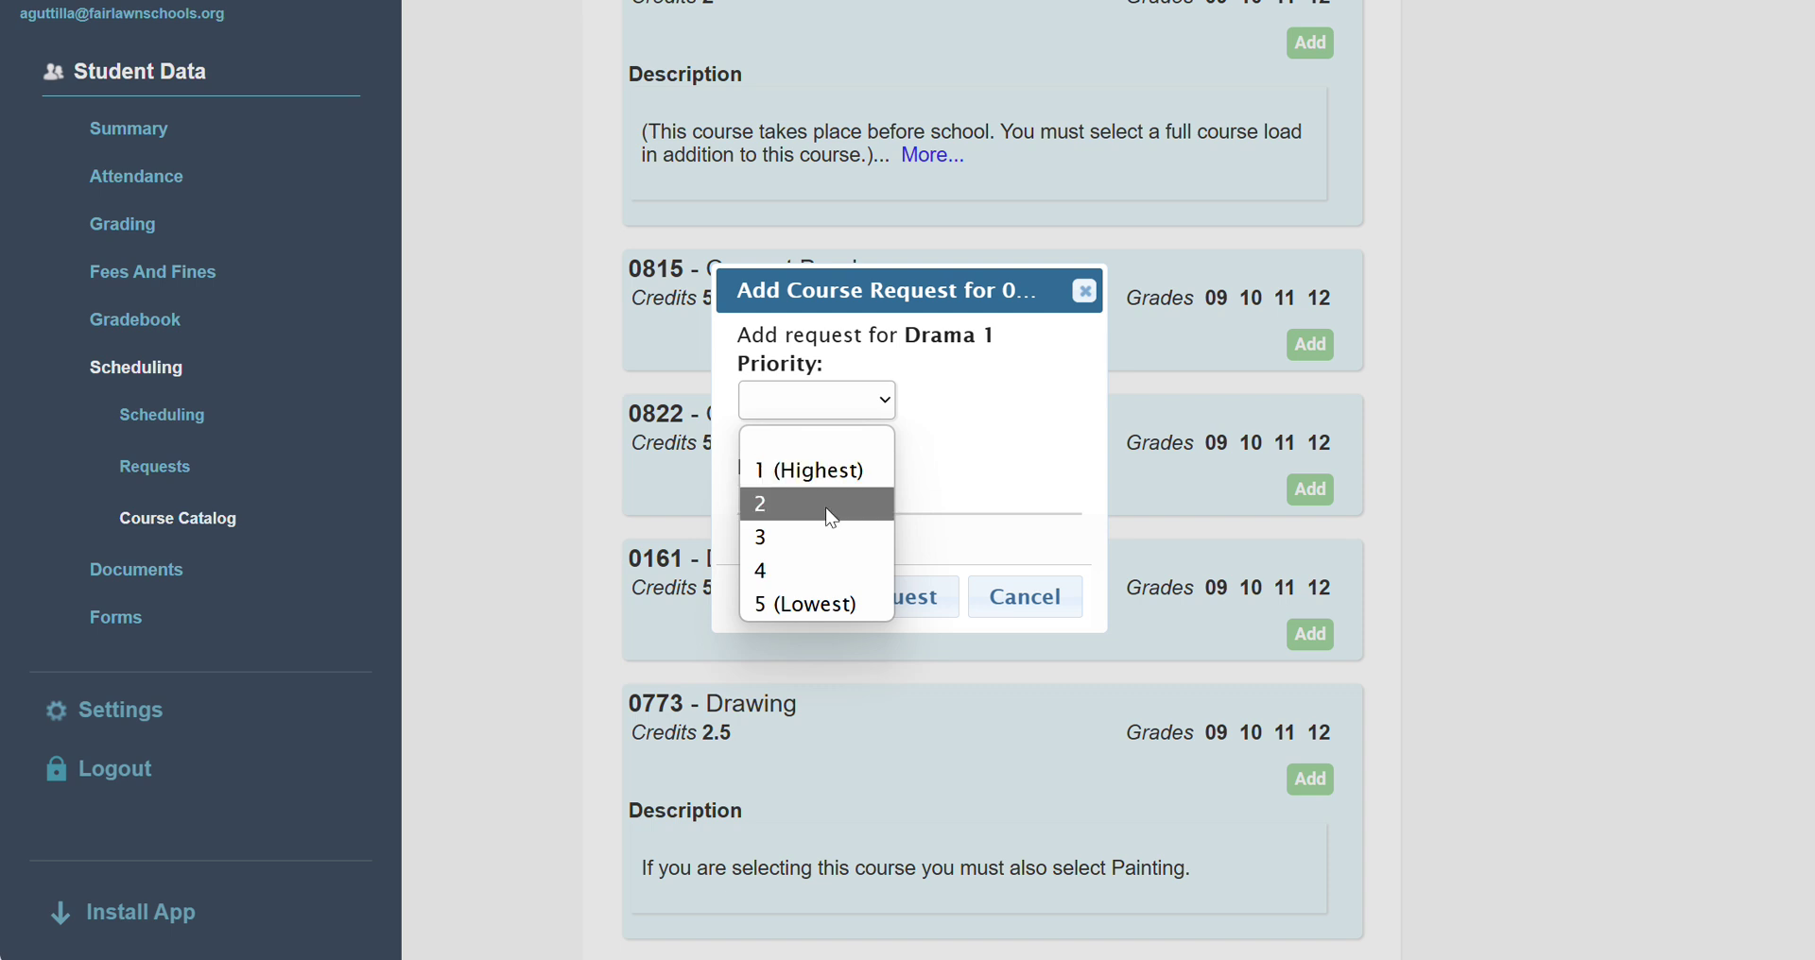
left_click(829, 537)
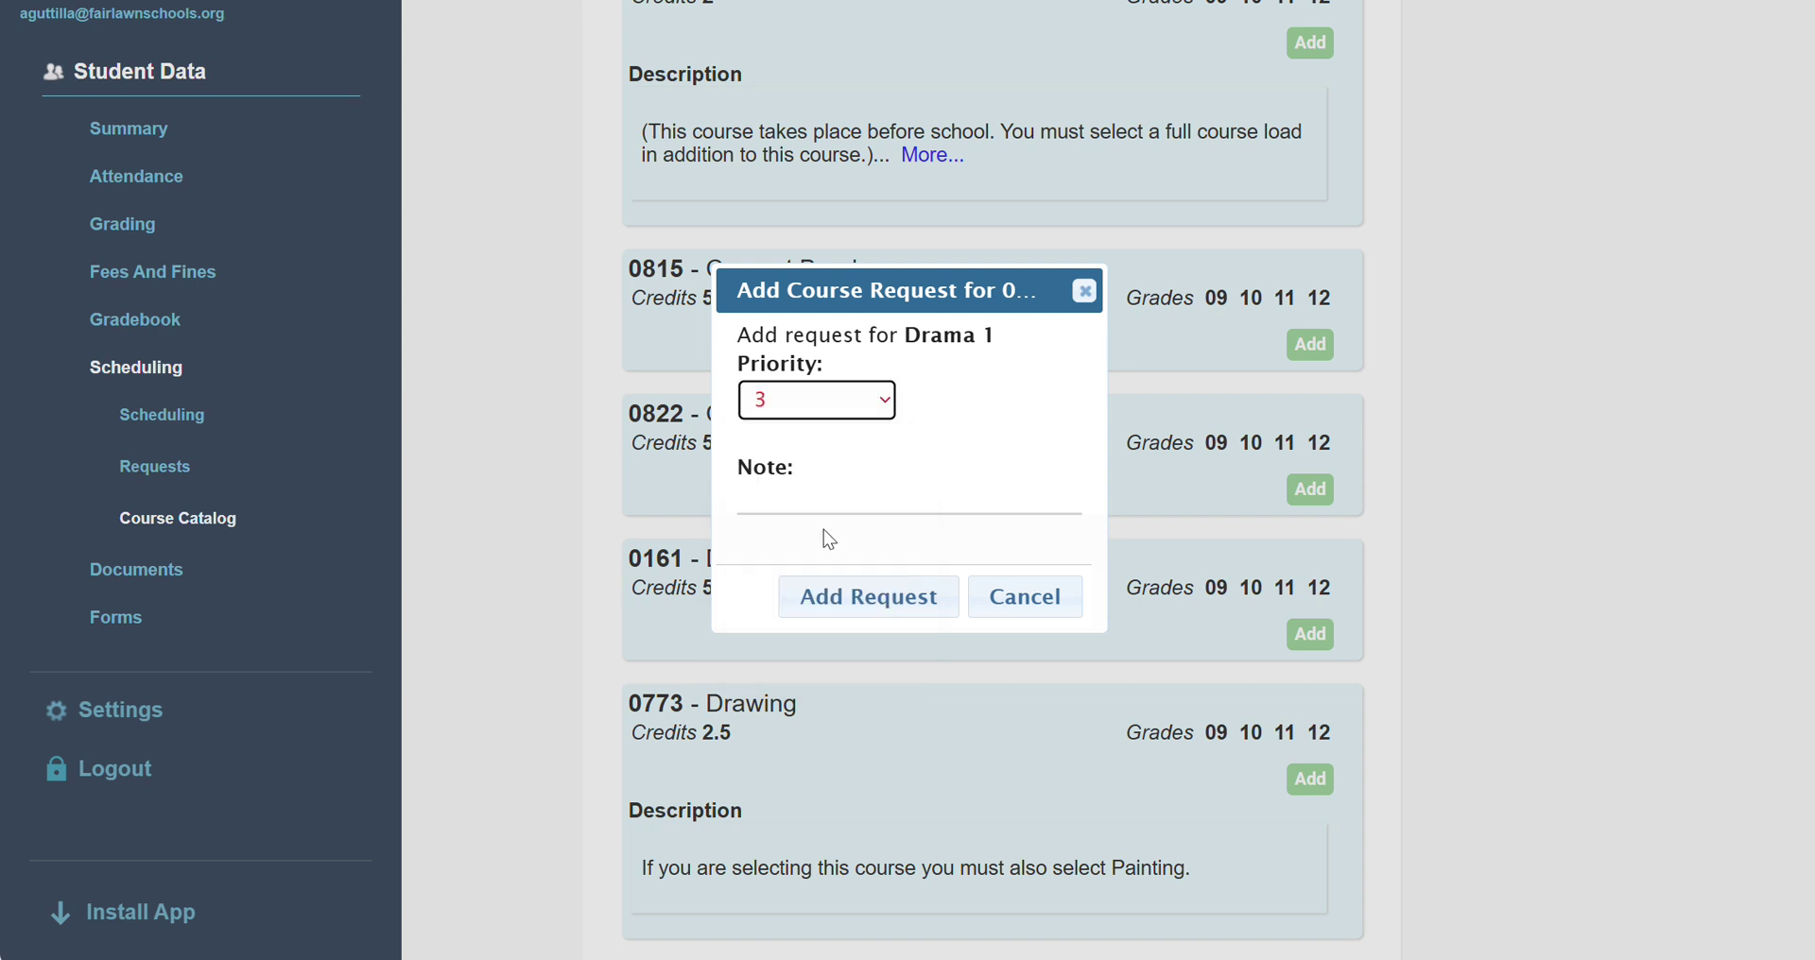
left_click(888, 597)
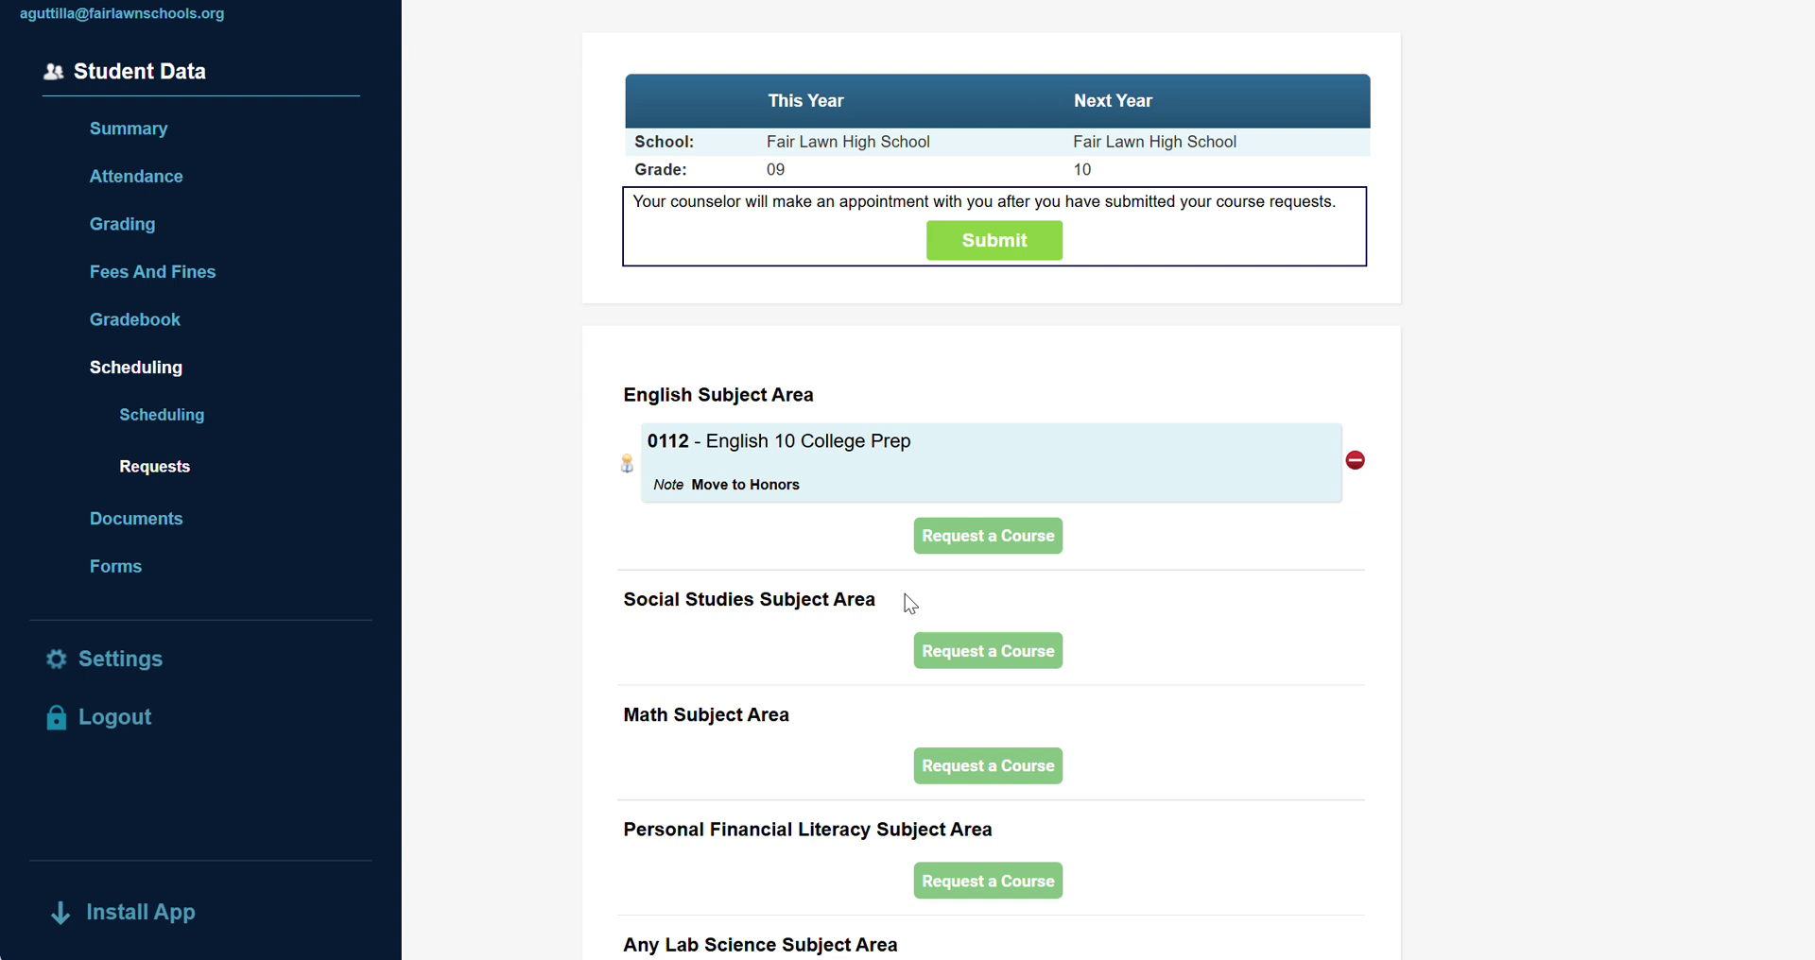
Review the three arts requests, then highlight Ceramics' credit value and Pottery requirement in the catalog.
scroll(905, 597, "down", 8)
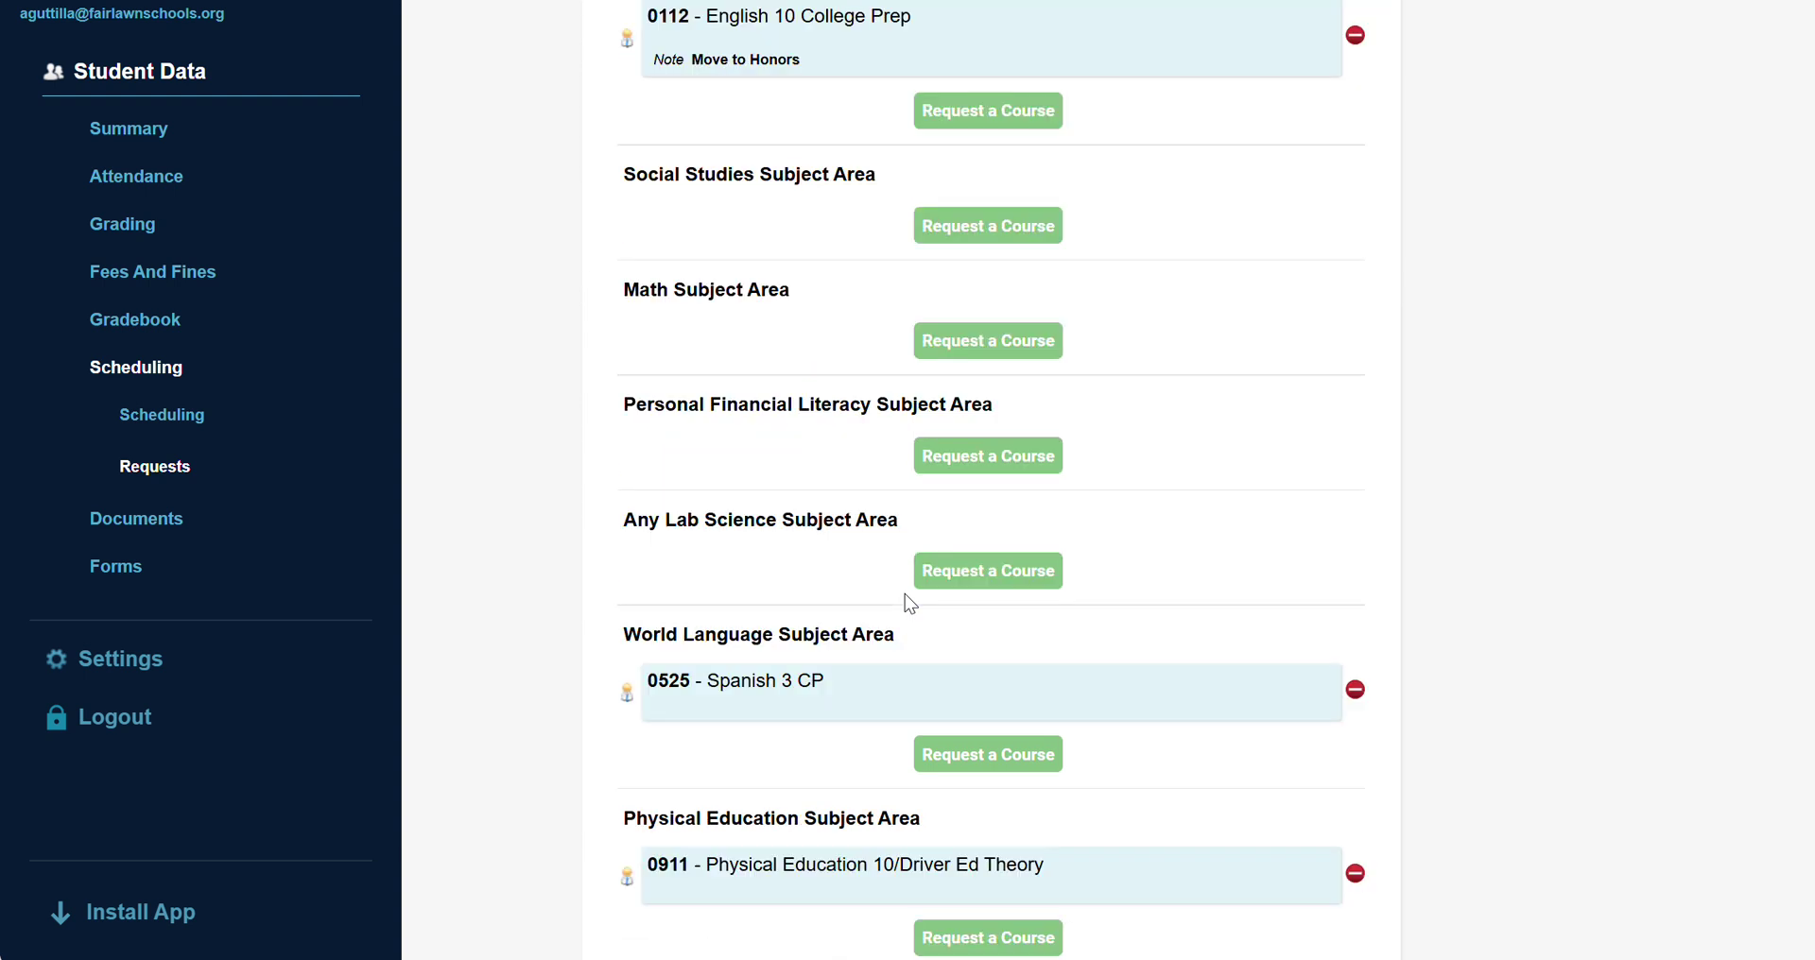
scroll(907, 605, "down", 1)
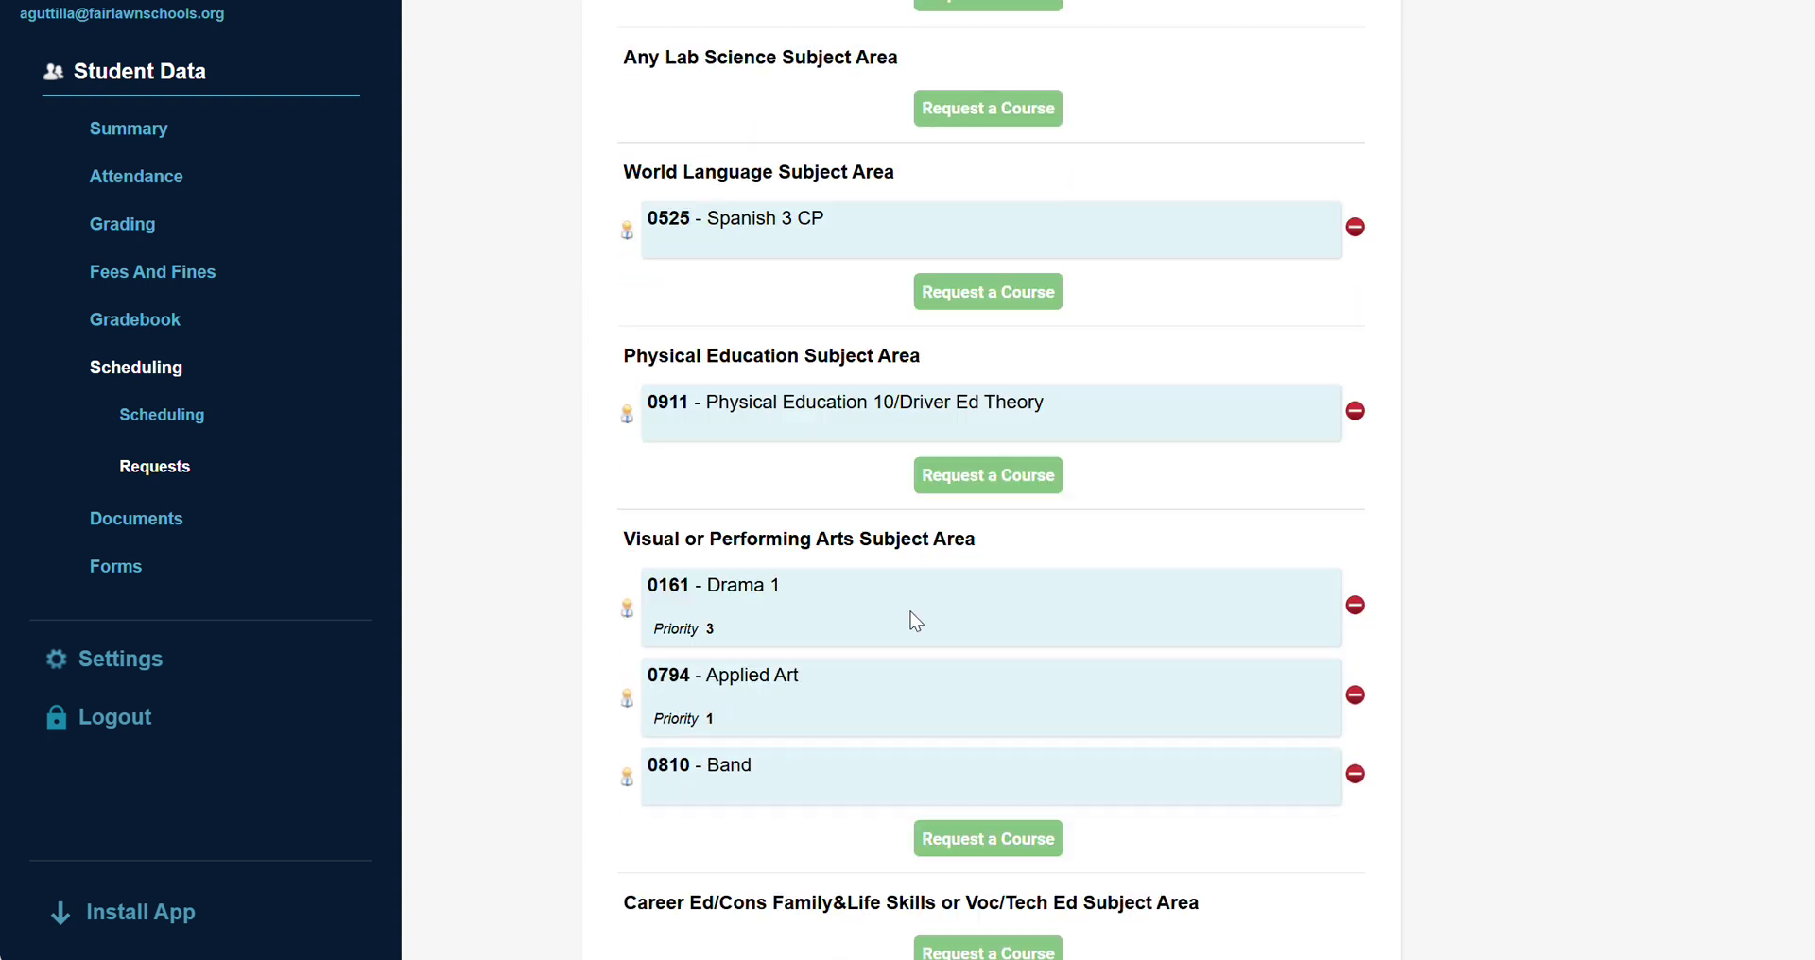
left_click(985, 844)
scroll(986, 848, "down", 7)
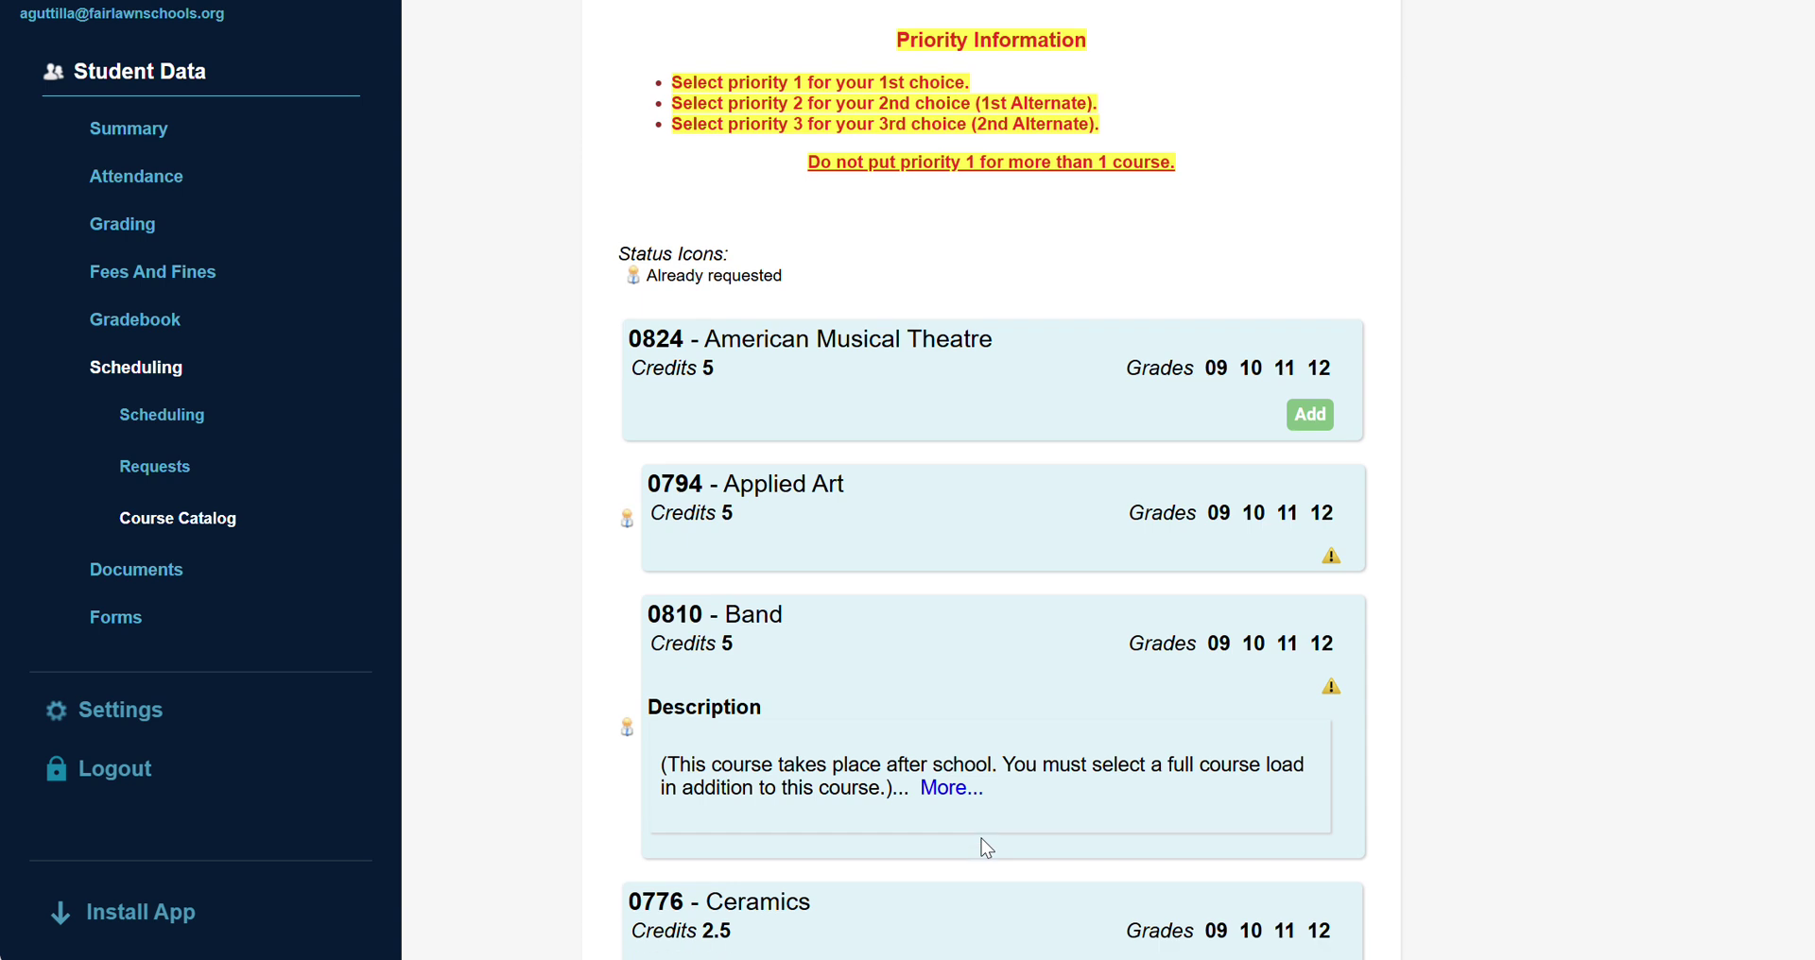
scroll(986, 847, "down", 1)
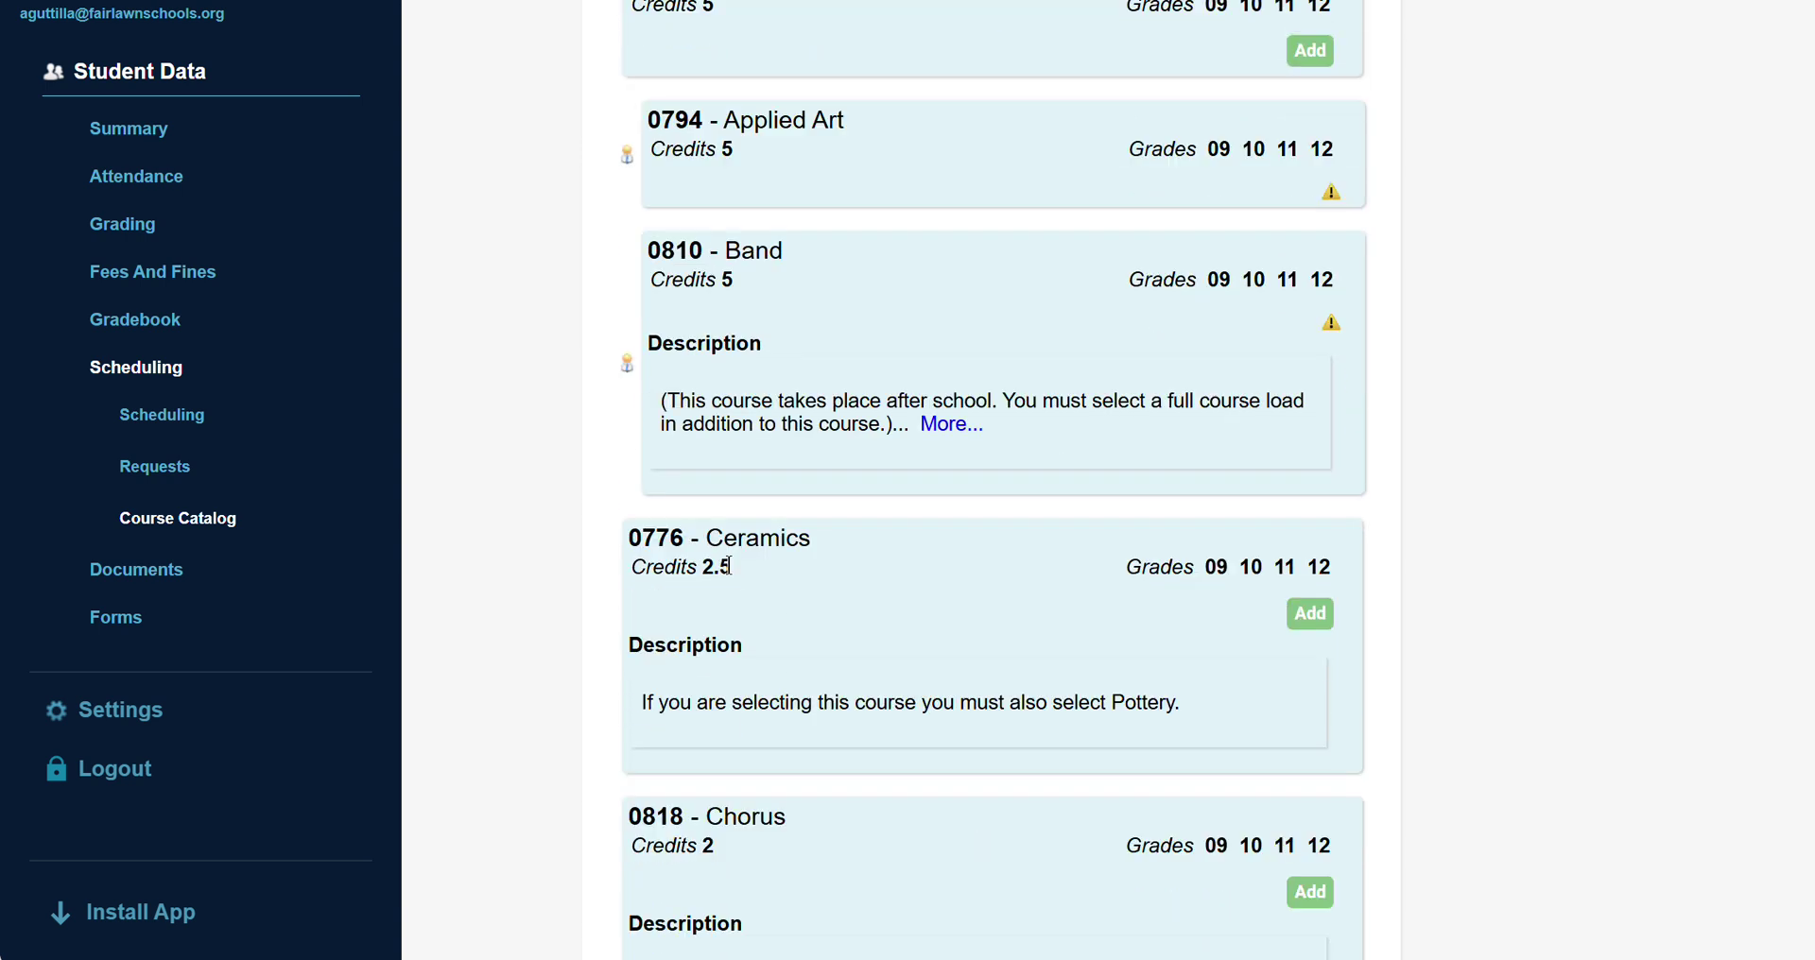
left_click_drag(730, 566, 627, 577)
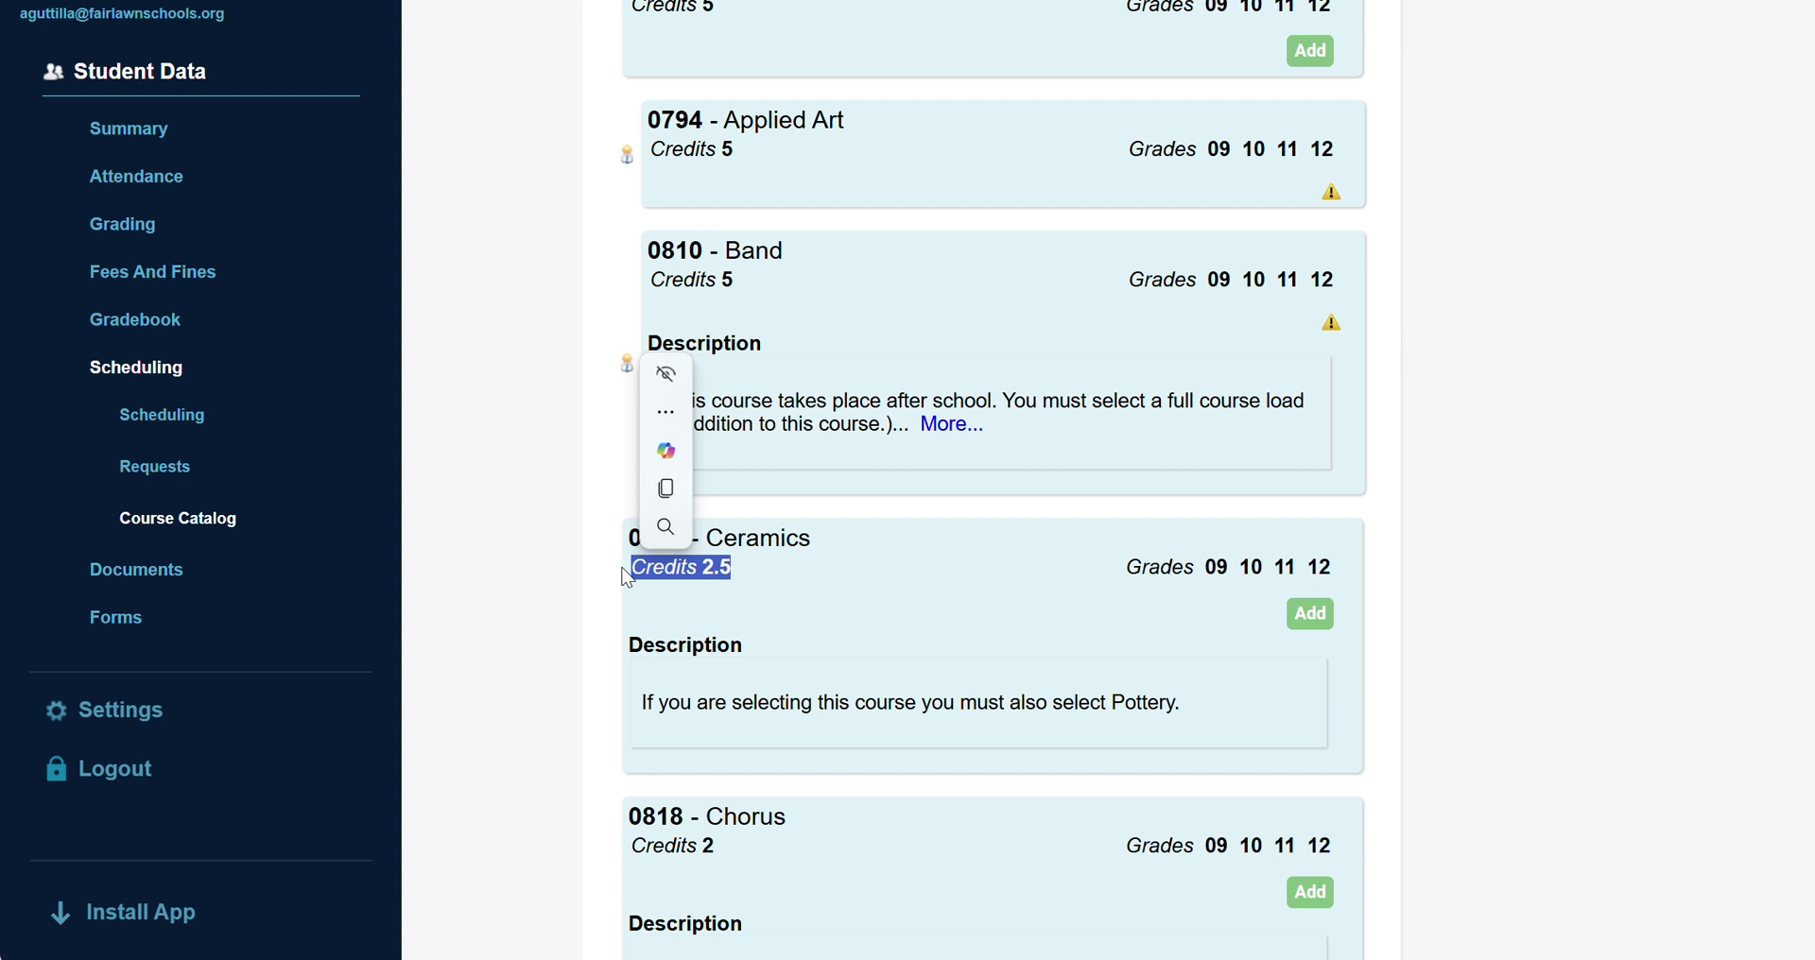
left_click_drag(1183, 705, 1103, 713)
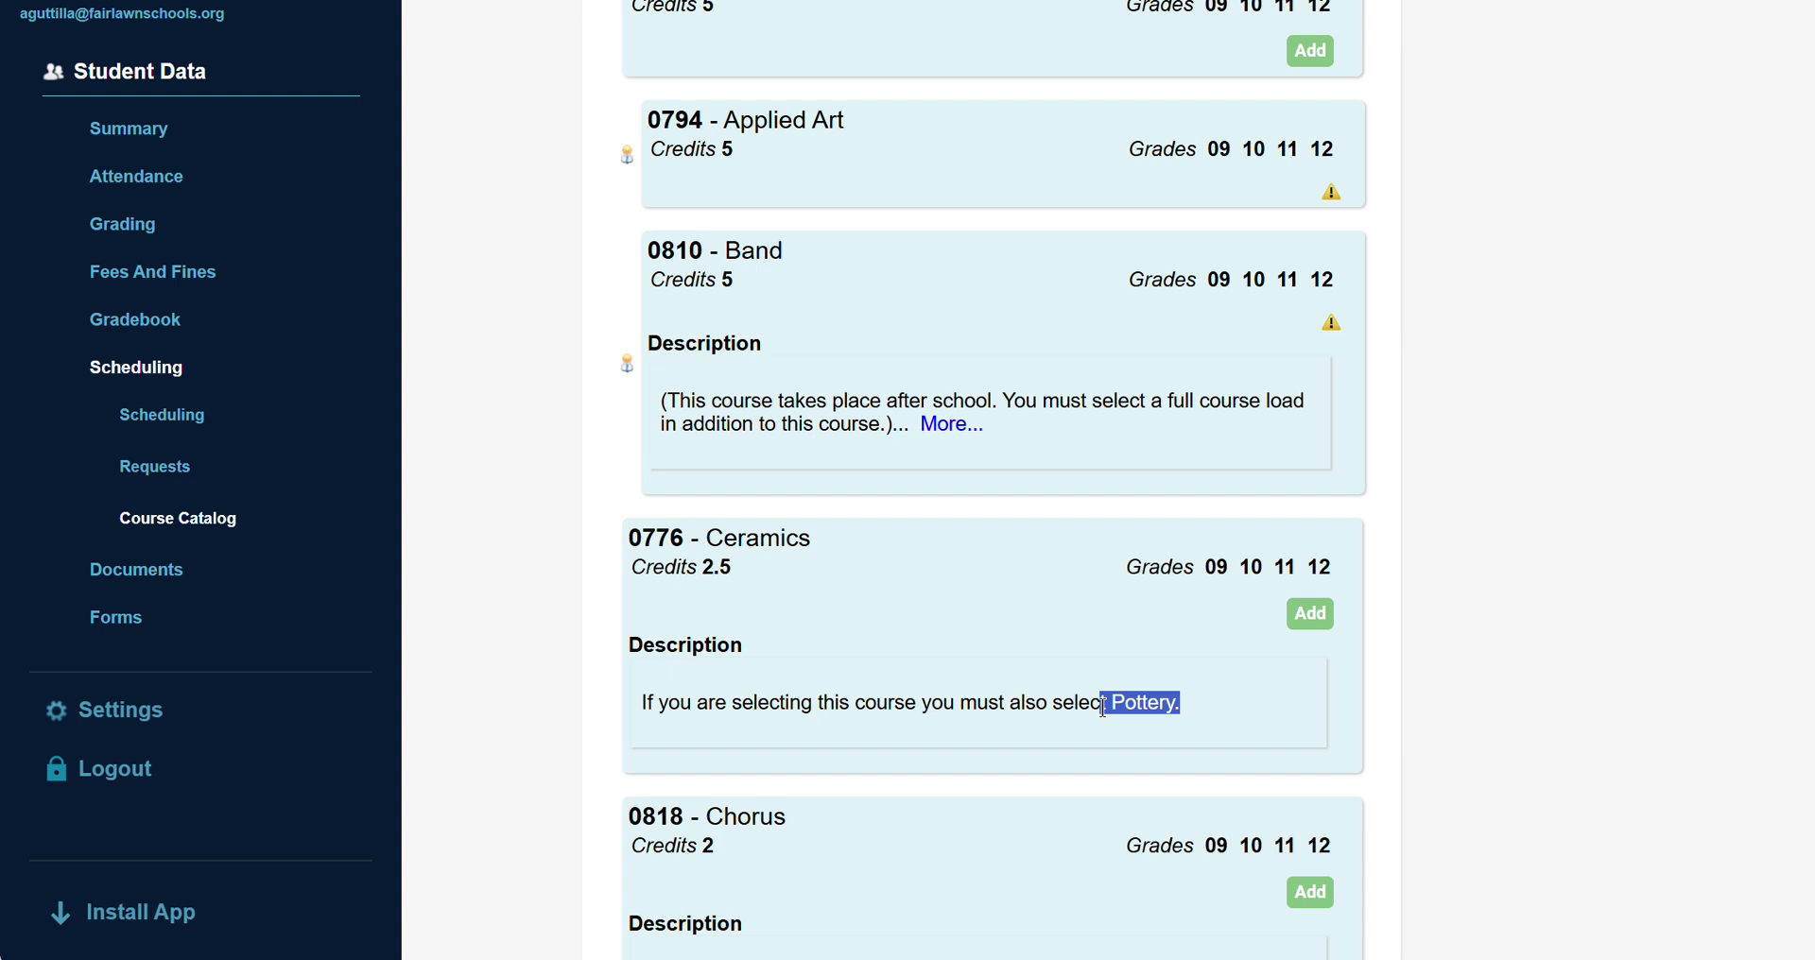
key("alt+Left")
Scroll to the top of Requests and submit the five course requests.
scroll(797, 482, "up", 10)
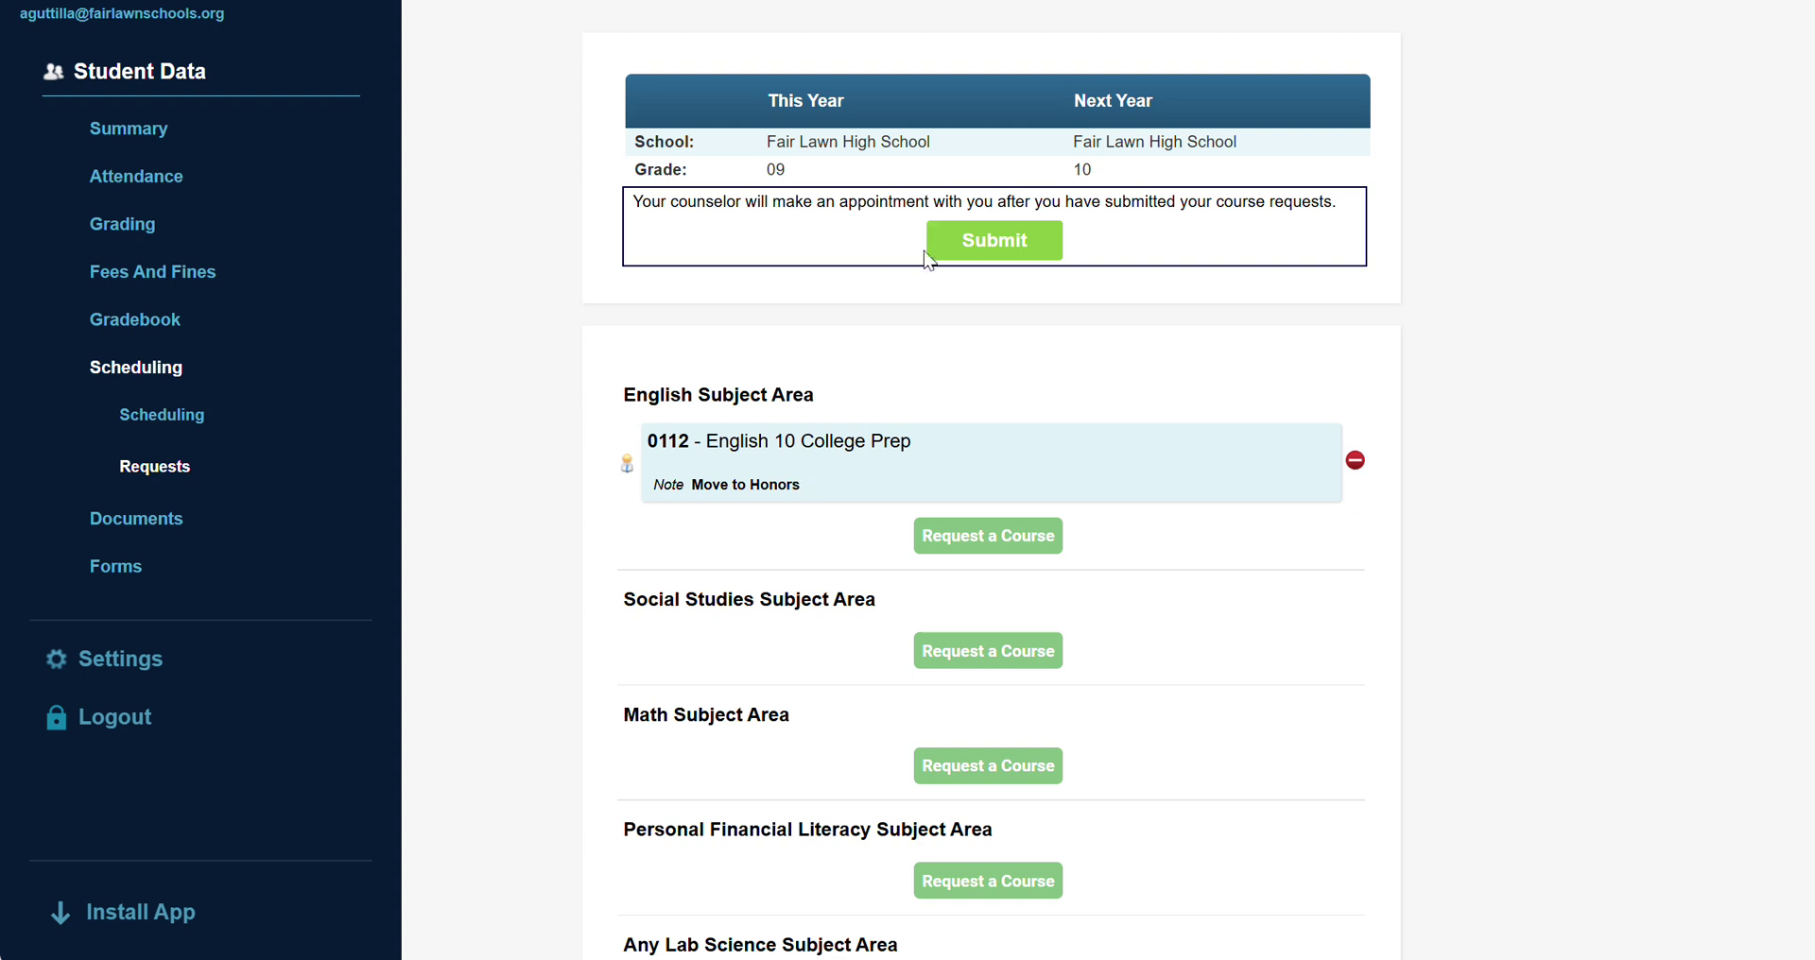
left_click(952, 251)
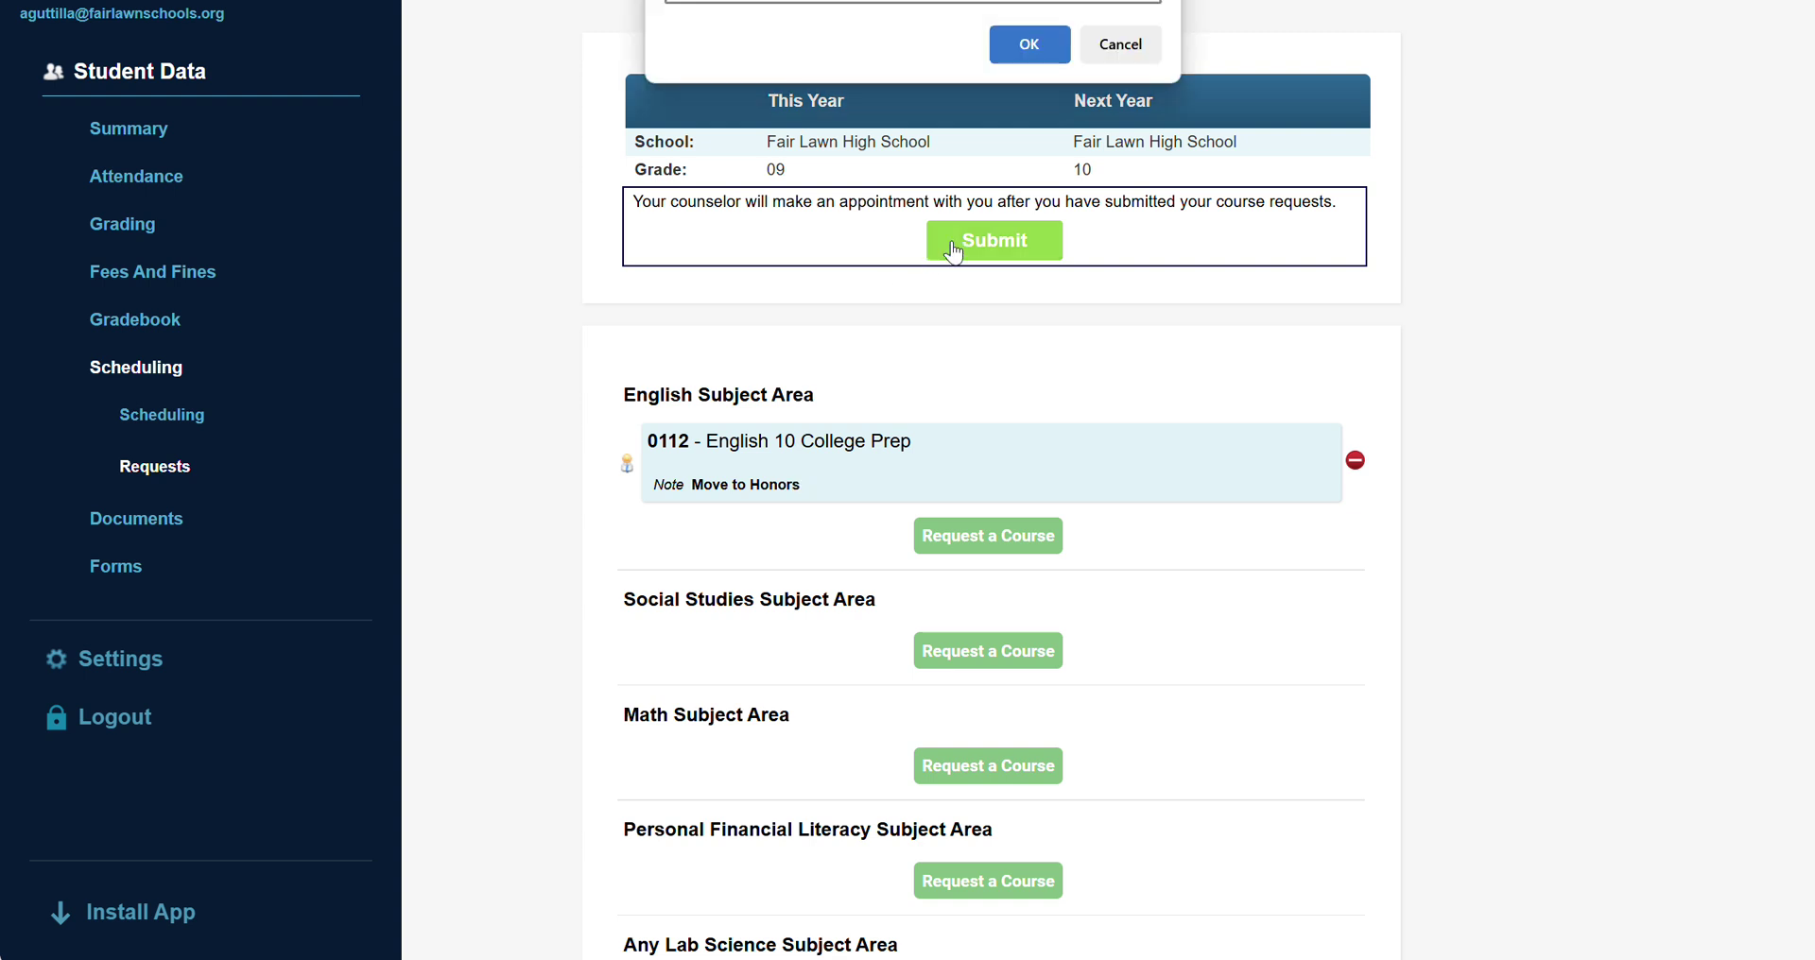